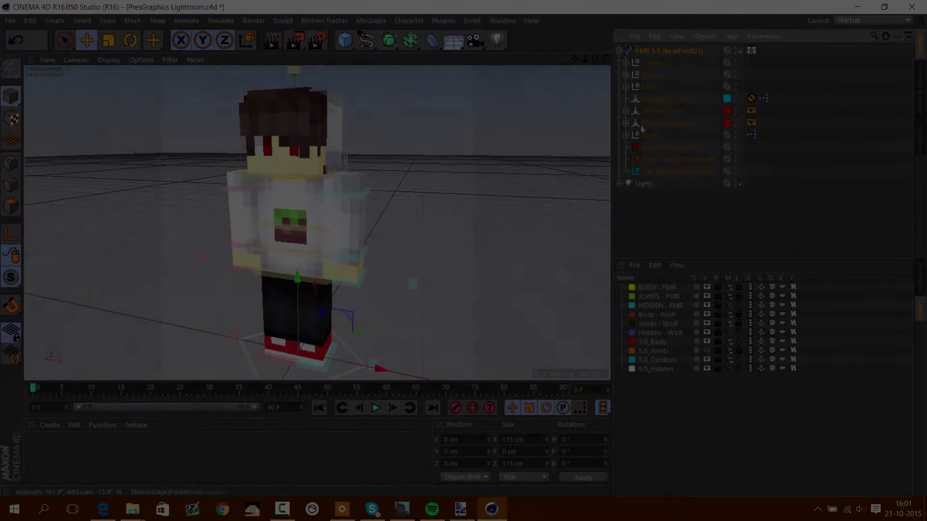
- Select the EXTRUDE_meshHat object under Head in Polygon mode, looking down on the head
{"action": "left_click", "coordinate": [626, 135]}
{"action": "left_click", "coordinate": [677, 159]}
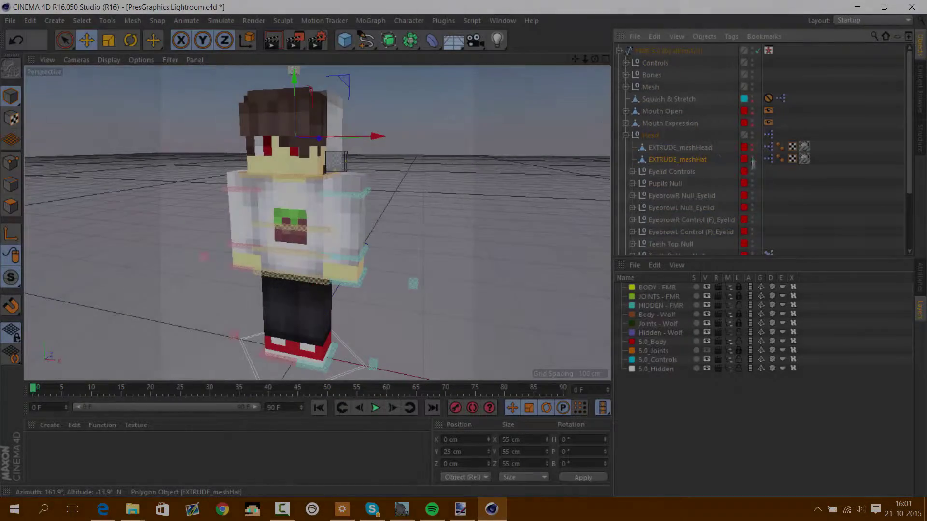
{"action": "left_click", "coordinate": [11, 205]}
{"action": "scroll", "coordinate": [243, 193], "scroll_direction": "up", "scroll_amount": 5}
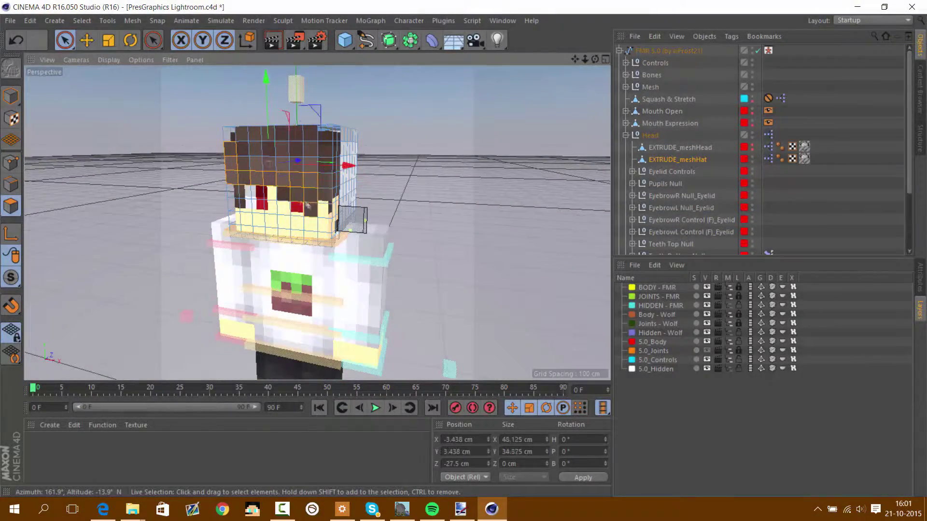
{"action": "left_click_drag", "start_coordinate": [269, 179], "coordinate": [326, 188], "text": "alt"}
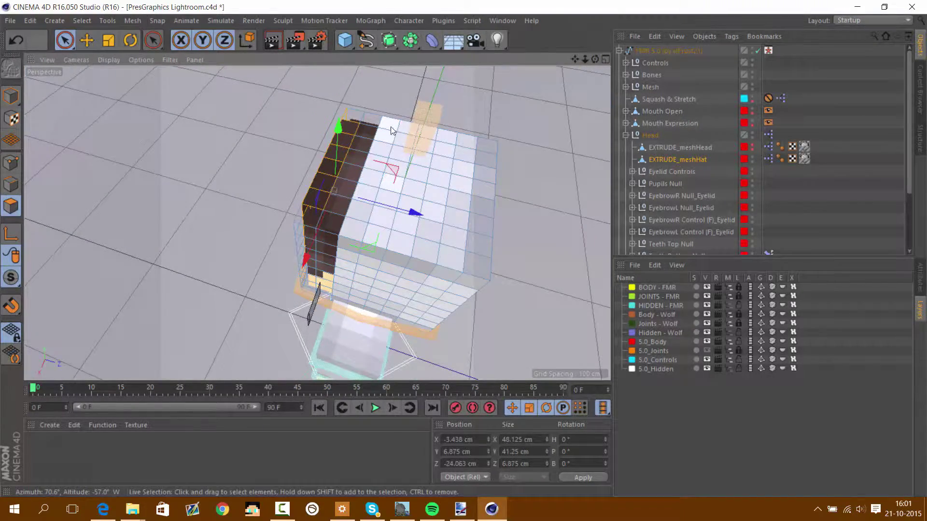
- Loop-select the hat's faces and load the Extrude tool with a 5 cm offset
{"action": "key", "text": "u"}
{"action": "key", "text": "l"}
{"action": "left_click_drag", "start_coordinate": [391, 130], "coordinate": [302, 240], "text": "alt"}
{"action": "scroll", "coordinate": [302, 240], "scroll_direction": "down", "scroll_amount": 5}
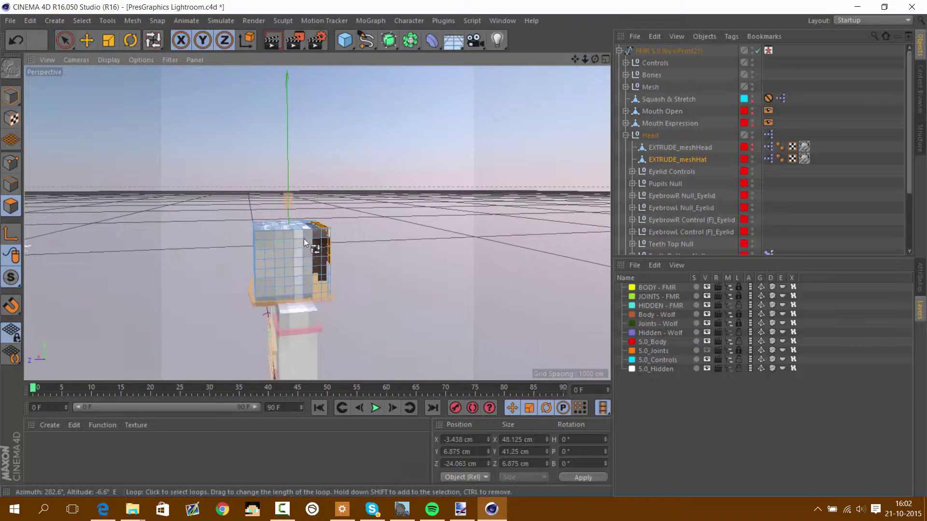
{"action": "mouse_move", "coordinate": [606, 79]}
{"action": "left_mouse_down", "text": "alt"}
{"action": "mouse_move", "coordinate": [590, 67]}
{"action": "mouse_move", "coordinate": [285, 256]}
{"action": "left_mouse_up", "text": "alt"}
{"action": "key", "text": "ctrl+z"}
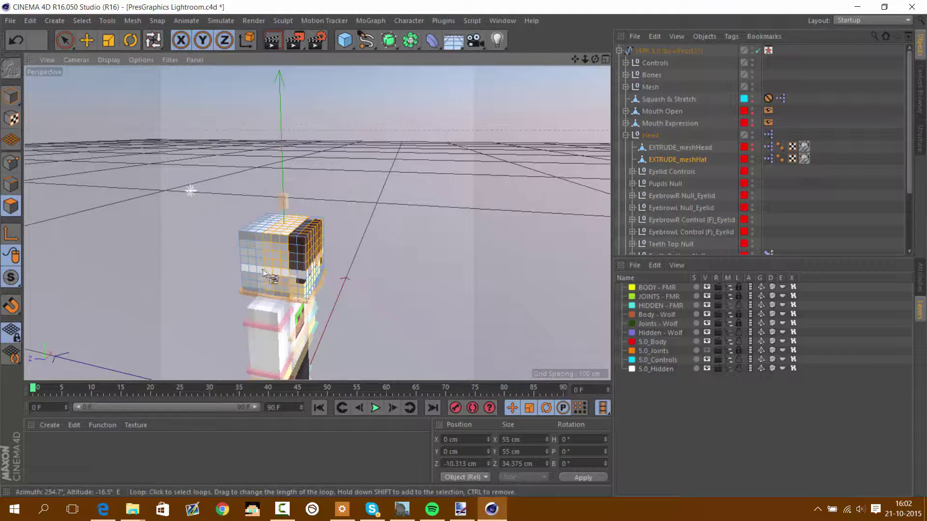
{"action": "left_click_drag", "start_coordinate": [195, 220], "coordinate": [266, 240], "text": "alt"}
{"action": "key", "text": "9"}
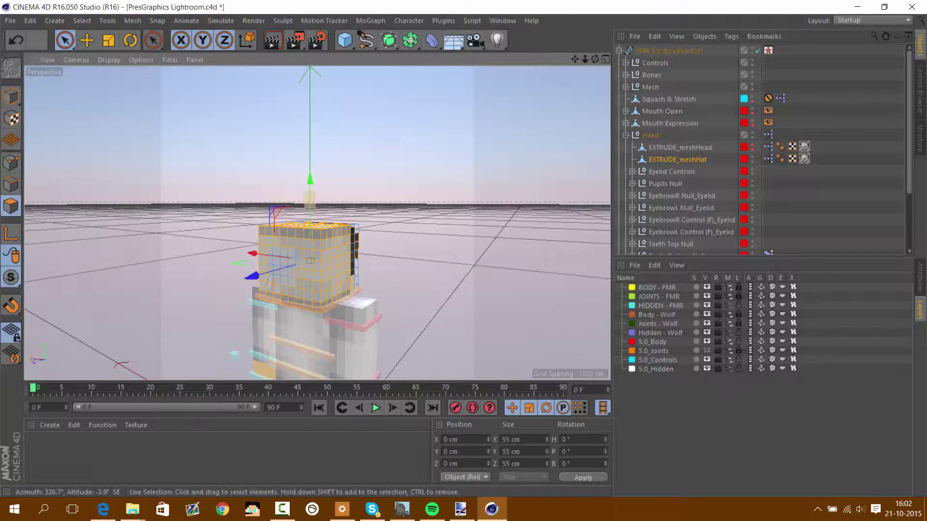
{"action": "key", "text": "d"}
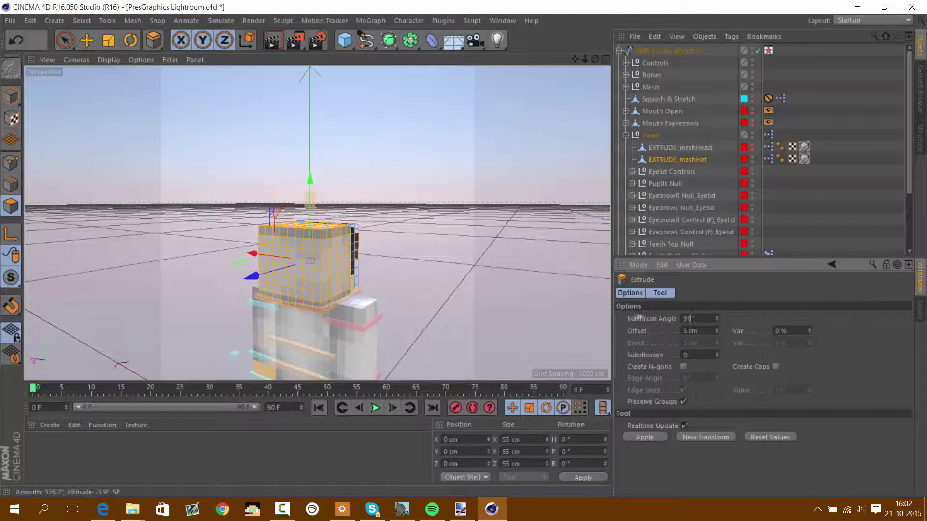
{"action": "mouse_move", "coordinate": [594, 59]}
{"action": "left_mouse_down"}
{"action": "mouse_move", "coordinate": [569, 63]}
{"action": "mouse_move", "coordinate": [587, 63]}
{"action": "mouse_move", "coordinate": [574, 77]}
{"action": "left_mouse_up"}
{"action": "left_click", "coordinate": [680, 147]}
{"action": "left_click", "coordinate": [302, 161]}
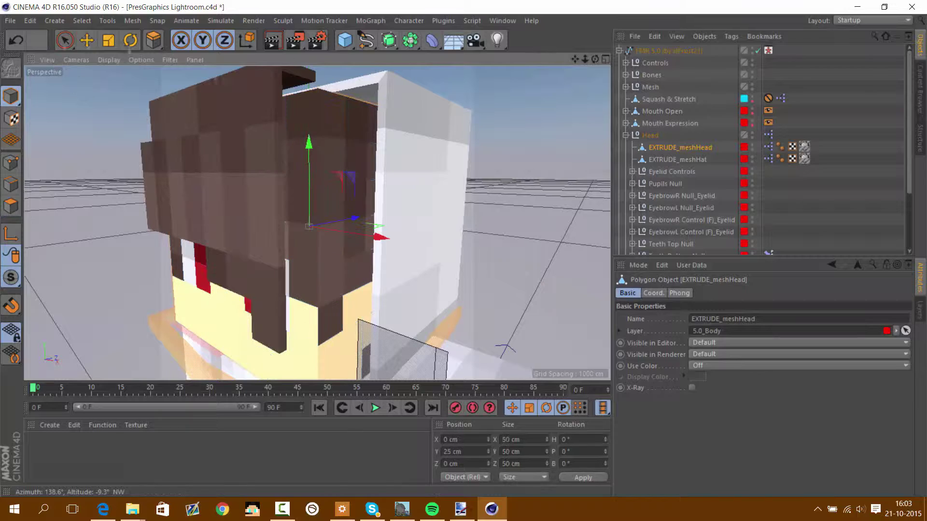
{"action": "mouse_move", "coordinate": [326, 207]}
{"action": "left_mouse_down", "text": "alt"}
{"action": "mouse_move", "coordinate": [284, 205]}
{"action": "mouse_move", "coordinate": [338, 208]}
{"action": "left_mouse_up", "text": "alt"}
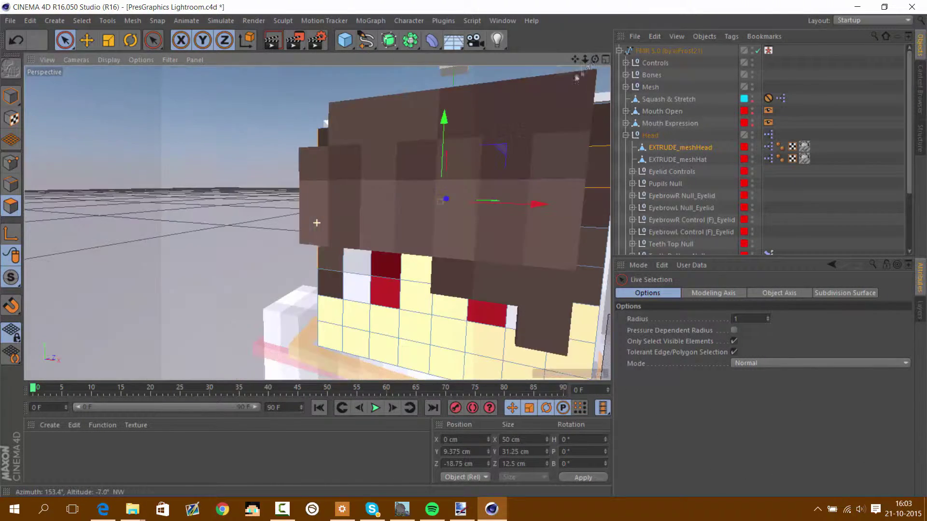
{"action": "key", "text": "e"}
{"action": "key", "text": "space"}
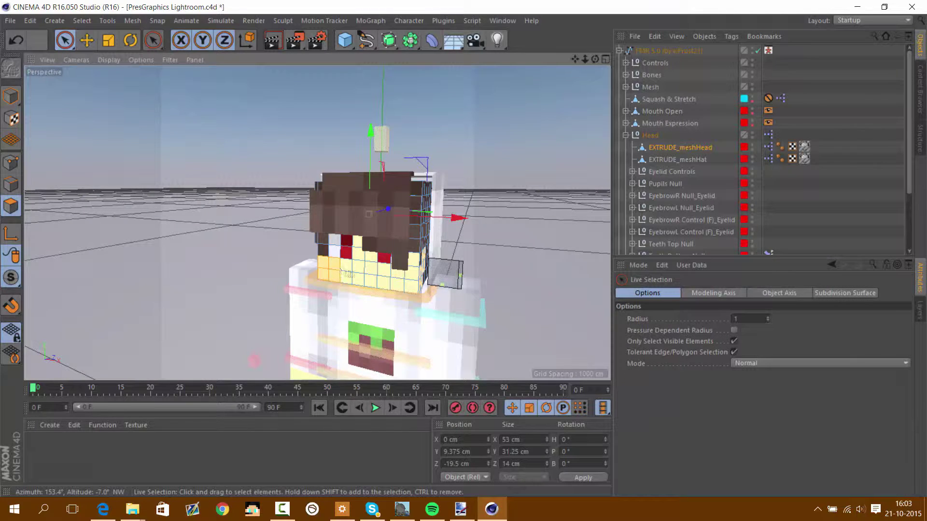
{"action": "left_click_drag", "start_coordinate": [316, 223], "coordinate": [424, 279], "text": "alt"}
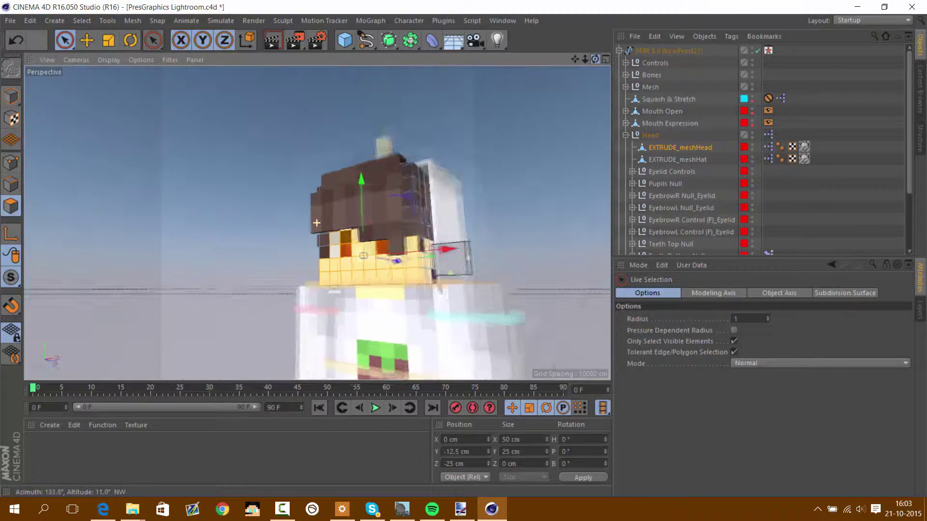
{"action": "mouse_move", "coordinate": [601, 102]}
{"action": "left_mouse_down", "text": "alt"}
{"action": "mouse_move", "coordinate": [312, 278]}
{"action": "mouse_move", "coordinate": [30, 104]}
{"action": "left_mouse_up", "text": "alt"}
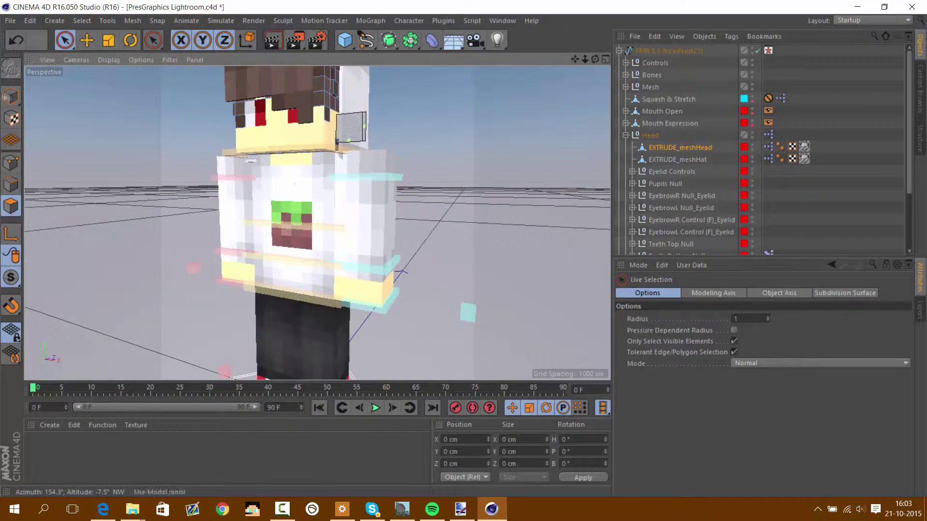
- Extrude a torso face outward by 1.5 cm
{"action": "key", "text": "e"}
{"action": "left_click", "coordinate": [286, 217]}
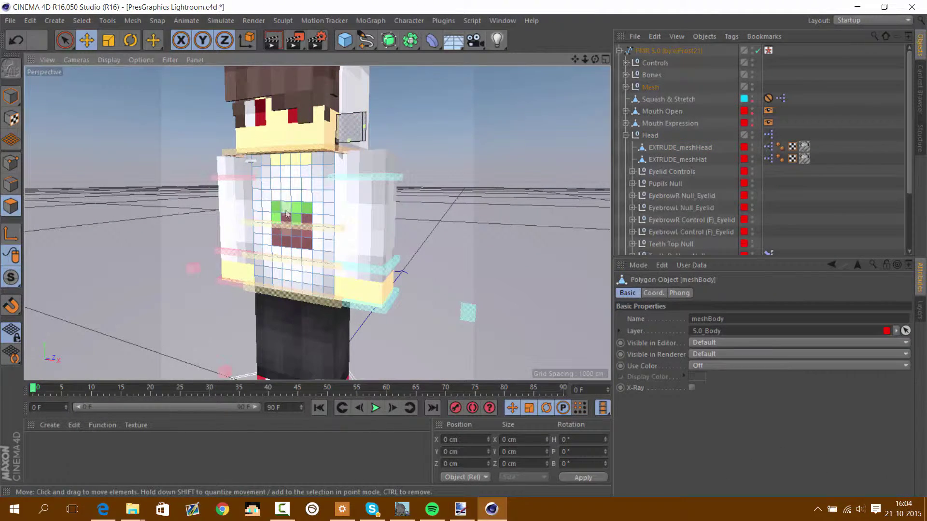
{"action": "key", "text": "ctrl+z"}
{"action": "key", "text": "d"}
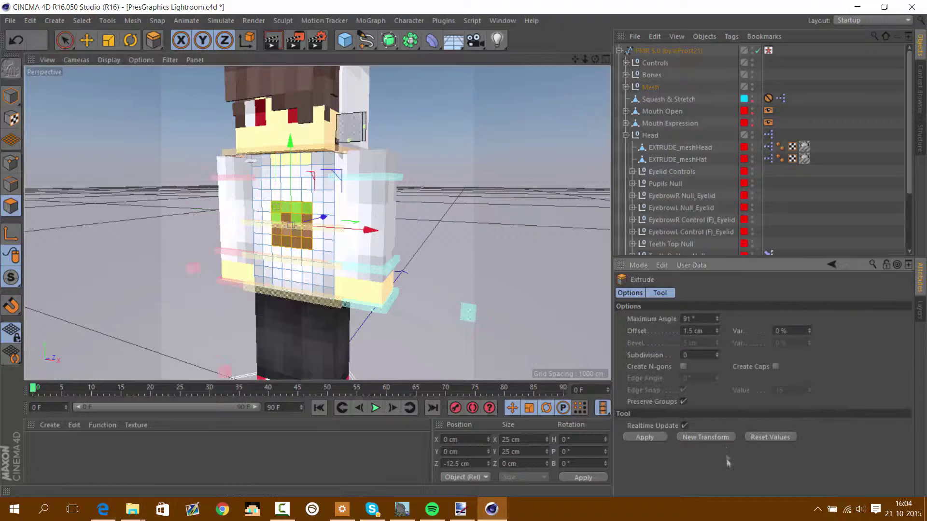
{"action": "key", "text": "ctrl+z"}
{"action": "left_click", "coordinate": [278, 213]}
{"action": "key", "text": "d"}
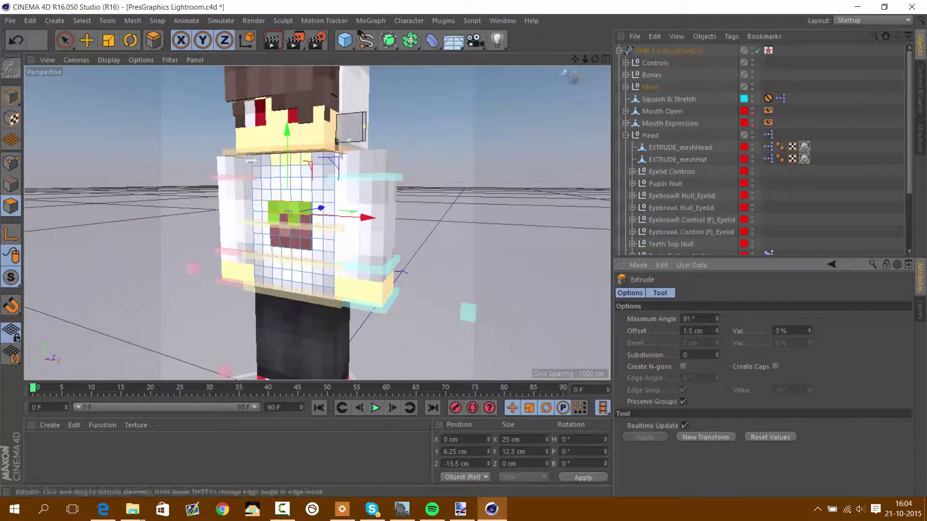
{"action": "left_click_drag", "start_coordinate": [595, 59], "coordinate": [33, 64]}
- Select the right-arm polygons and a left-arm loop, and extrude them
{"action": "key", "text": "u"}
{"action": "left_click", "coordinate": [386, 309]}
{"action": "key", "text": "u"}
{"action": "key", "text": "l"}
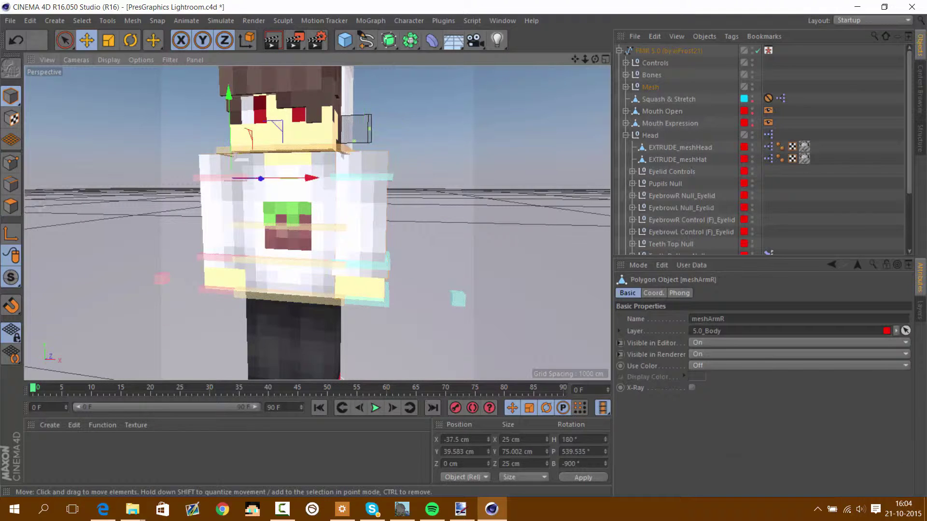
{"action": "left_click", "coordinate": [212, 277]}
{"action": "key", "text": "d"}
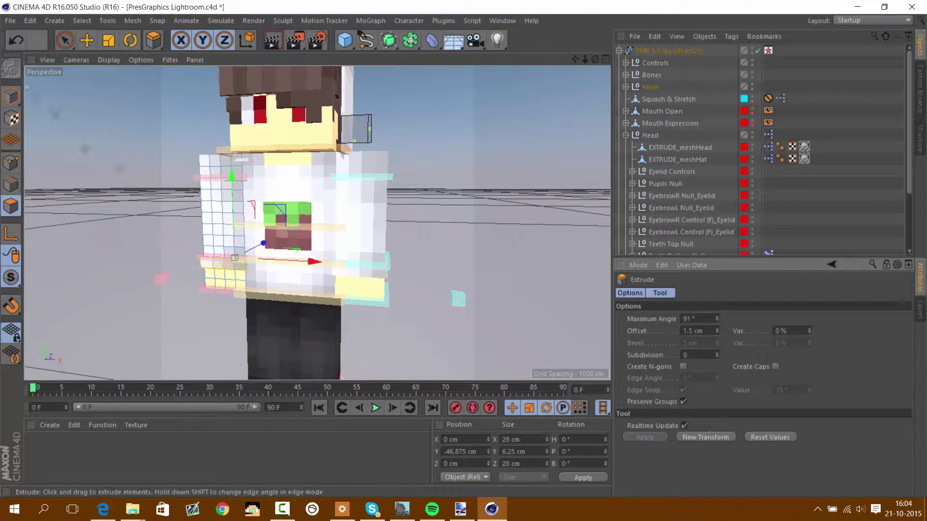
- Loop-select the leg mesh's polygons and extrude them outward
{"action": "left_click_drag", "start_coordinate": [338, 217], "coordinate": [299, 222], "text": "alt"}
{"action": "left_click", "coordinate": [65, 40]}
{"action": "left_click", "coordinate": [11, 206]}
{"action": "left_click", "coordinate": [333, 222]}
{"action": "key", "text": "u"}
{"action": "key", "text": "l"}
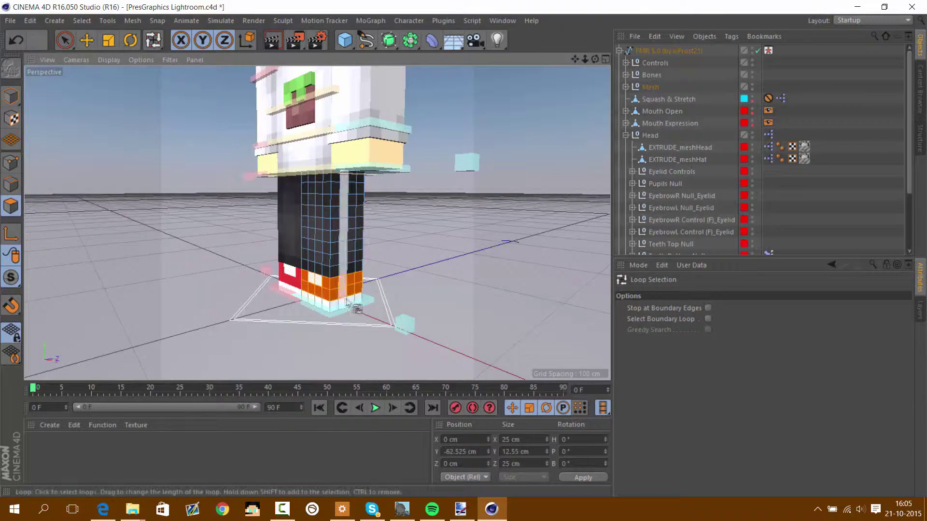
{"action": "key", "text": "d"}
{"action": "mouse_move", "coordinate": [347, 303]}
{"action": "left_mouse_down"}
{"action": "mouse_move", "coordinate": [432, 183]}
{"action": "mouse_move", "coordinate": [316, 222]}
{"action": "mouse_move", "coordinate": [382, 286]}
{"action": "left_mouse_up"}
- Loop-select the polygons around the foot and extrude them
{"action": "key", "text": "e"}
{"action": "key", "text": "u"}
{"action": "key", "text": "l"}
{"action": "left_click", "coordinate": [267, 290]}
{"action": "key", "text": "d"}
{"action": "key", "text": "e"}
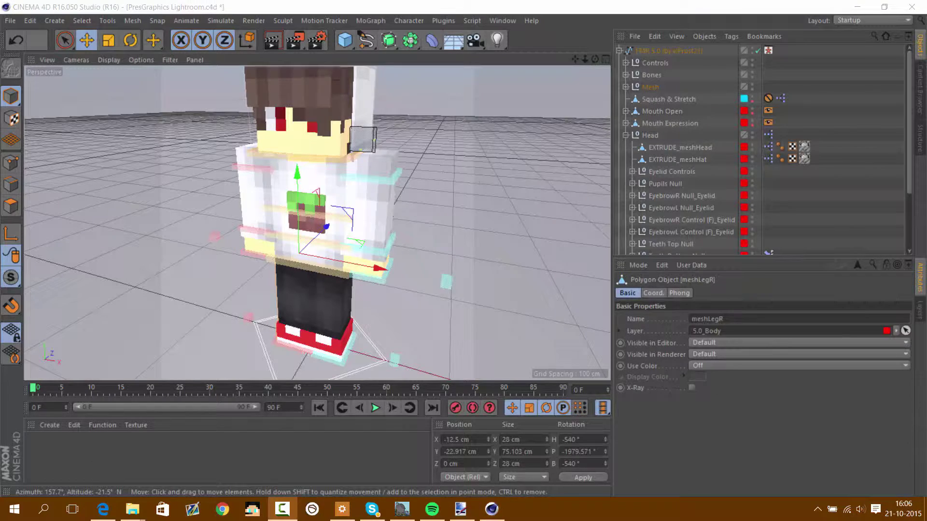
- Scale the Bow rig to about 82% and move the right arm control up-left
{"action": "left_click", "coordinate": [110, 42]}
{"action": "left_click_drag", "start_coordinate": [506, 227], "coordinate": [488, 234]}
{"action": "scroll", "coordinate": [328, 202], "scroll_direction": "up", "scroll_amount": 3}
{"action": "left_click", "coordinate": [222, 197]}
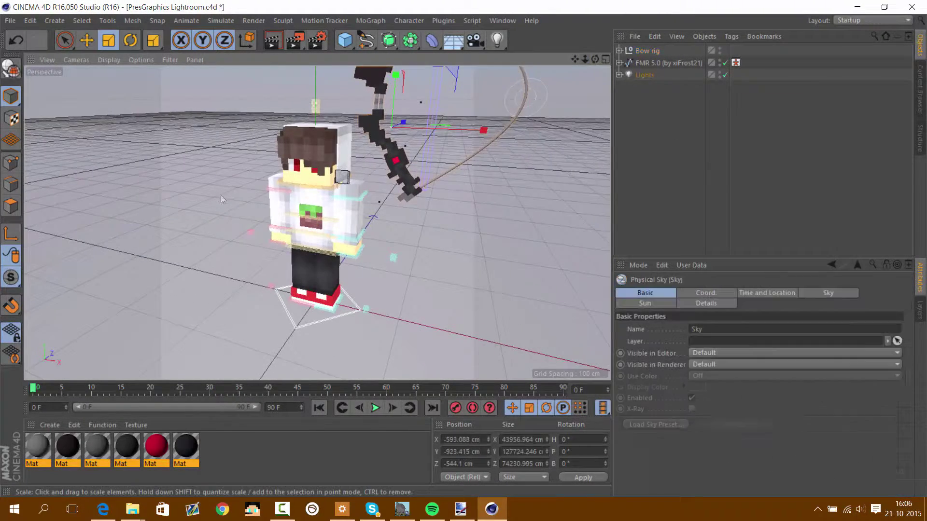
{"action": "key", "text": "e"}
{"action": "scroll", "coordinate": [247, 262], "scroll_direction": "up", "scroll_amount": 3}
{"action": "left_click_drag", "start_coordinate": [248, 262], "coordinate": [232, 160]}
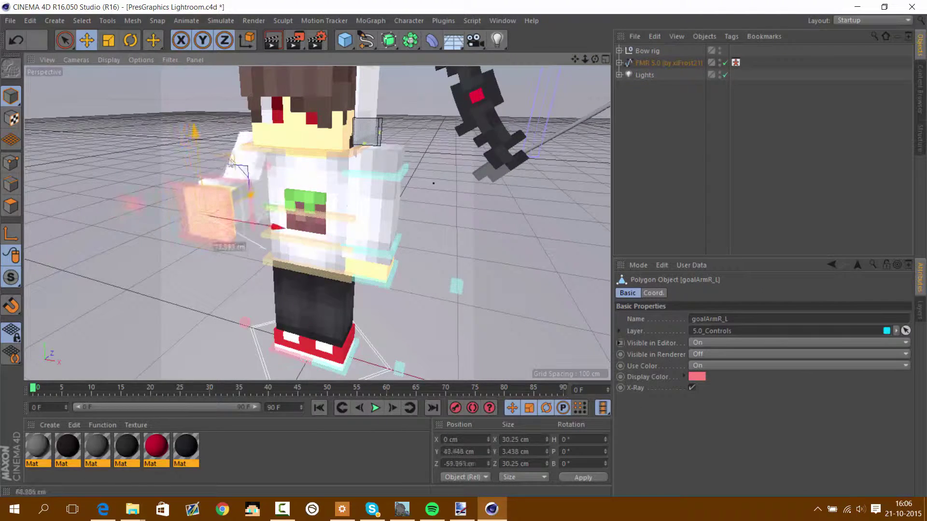
{"action": "scroll", "coordinate": [317, 217], "scroll_direction": "down", "scroll_amount": 3}
- Move and tilt the Bow rig into position in front of the character
{"action": "left_click", "coordinate": [646, 51]}
{"action": "key", "text": "r"}
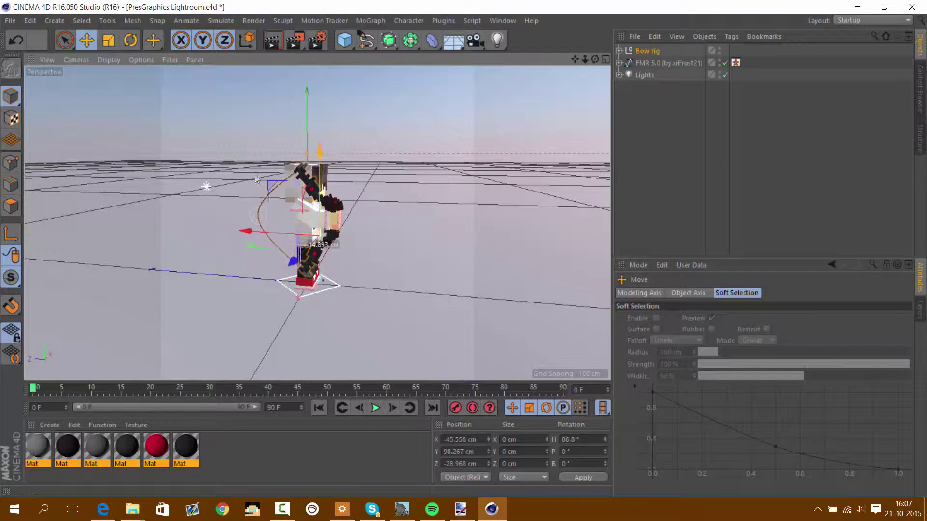
{"action": "left_click_drag", "start_coordinate": [610, 91], "coordinate": [530, 97], "text": "alt"}
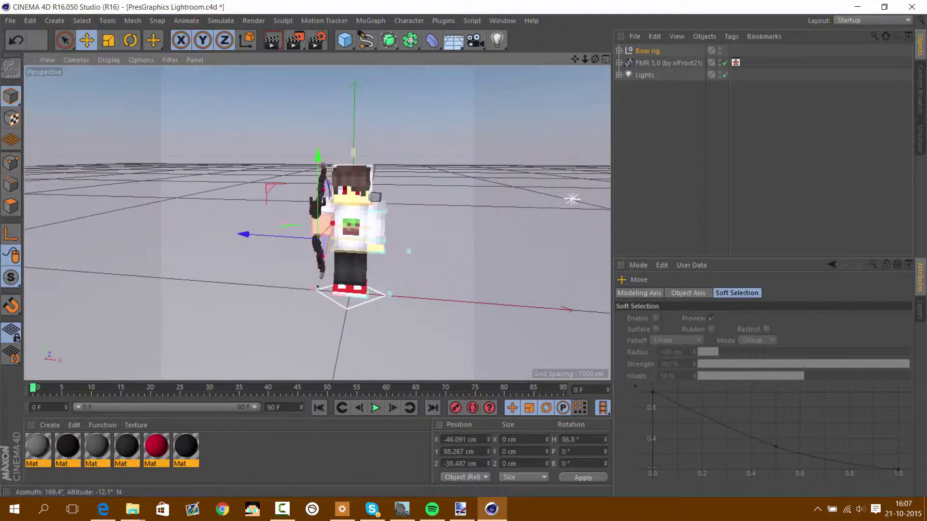
{"action": "left_click", "coordinate": [409, 251]}
{"action": "left_click_drag", "start_coordinate": [583, 60], "coordinate": [592, 68]}
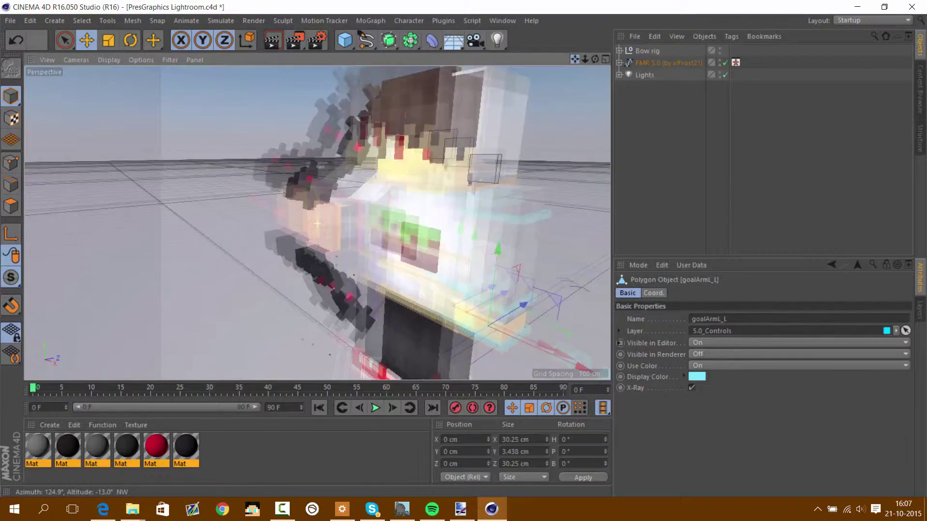
{"action": "left_click", "coordinate": [647, 50]}
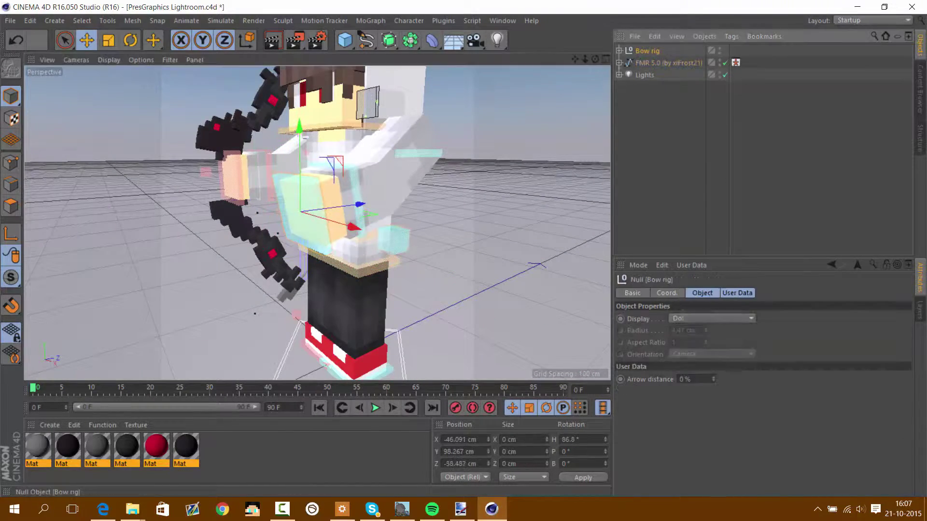
{"action": "left_click_drag", "start_coordinate": [352, 208], "coordinate": [147, 73]}
{"action": "left_click_drag", "start_coordinate": [277, 238], "coordinate": [308, 226]}
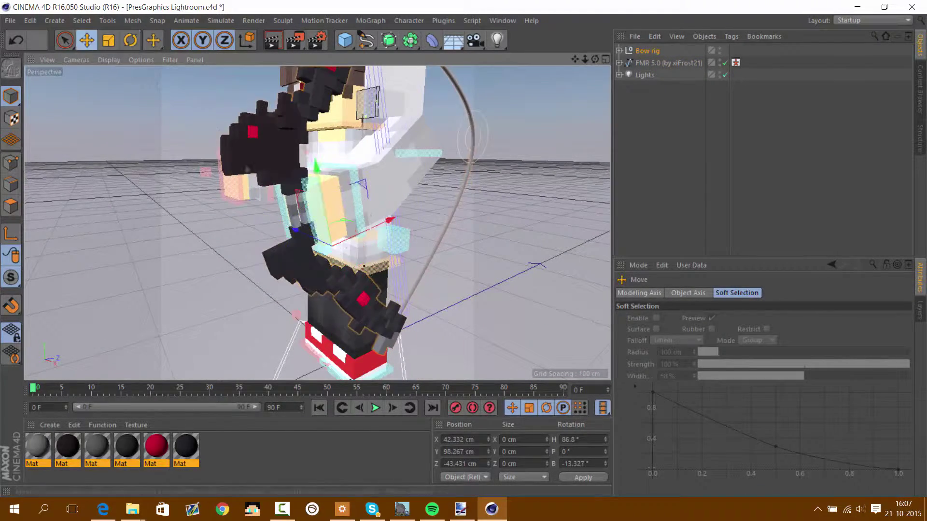
- Shrink the bow to about 55%, rotate it, and parent it under Left Hand Attachments
{"action": "key", "text": "t"}
{"action": "left_click_drag", "start_coordinate": [386, 230], "coordinate": [349, 229]}
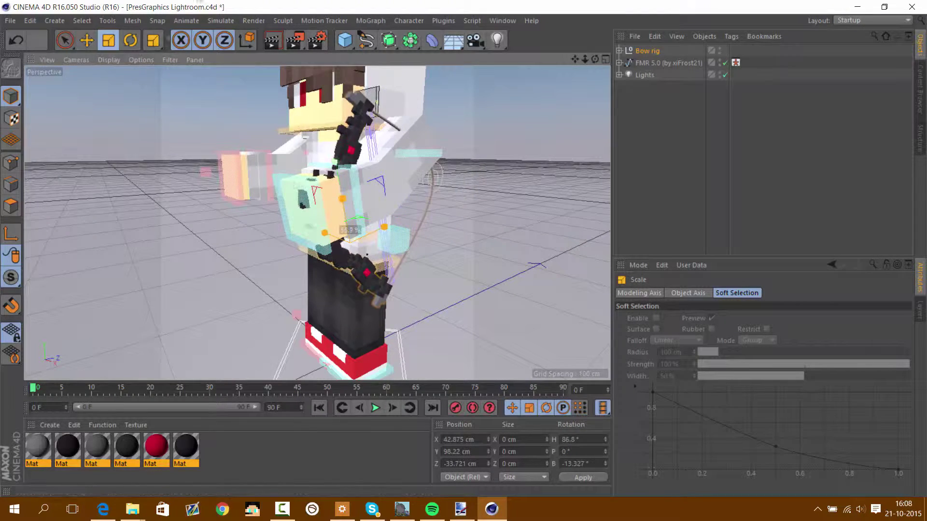
{"action": "left_click_drag", "start_coordinate": [340, 182], "coordinate": [337, 164]}
{"action": "key", "text": "r"}
{"action": "left_click_drag", "start_coordinate": [347, 242], "coordinate": [358, 260]}
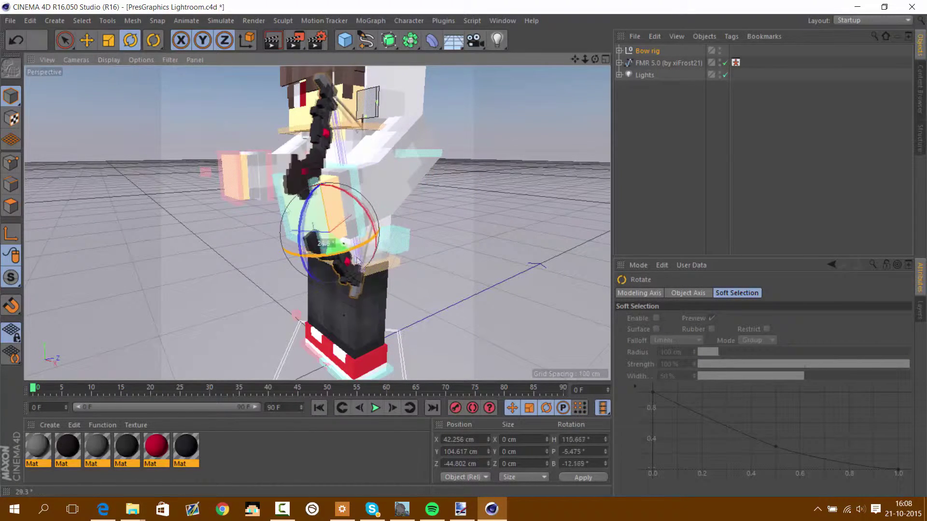
{"action": "left_click", "coordinate": [619, 63]}
{"action": "left_click_drag", "start_coordinate": [647, 51], "coordinate": [676, 184]}
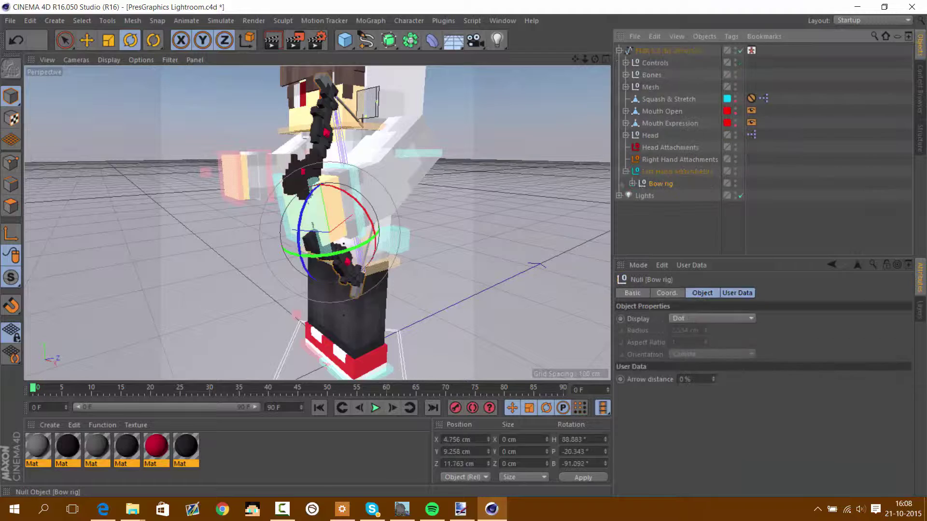
- Rotate the Bow rig into the character's left hand
{"action": "left_click", "coordinate": [256, 167]}
{"action": "key", "text": "e"}
{"action": "left_click_drag", "start_coordinate": [256, 167], "coordinate": [319, 160], "text": "alt"}
{"action": "left_click", "coordinate": [676, 172]}
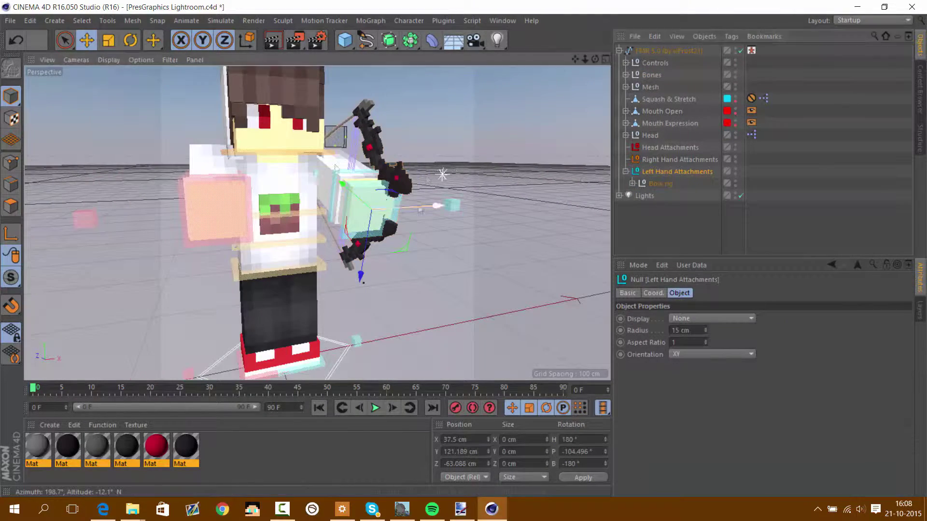
{"action": "left_click", "coordinate": [659, 183]}
{"action": "key", "text": "r"}
{"action": "mouse_move", "coordinate": [309, 193]}
{"action": "left_mouse_down"}
{"action": "mouse_move", "coordinate": [249, 211]}
{"action": "mouse_move", "coordinate": [221, 169]}
{"action": "mouse_move", "coordinate": [253, 201]}
{"action": "mouse_move", "coordinate": [222, 184]}
{"action": "left_mouse_up"}
- Select the arm goal controls and the hand's circle handle while orbiting the character
{"action": "left_click", "coordinate": [248, 211]}
{"action": "key", "text": "e"}
{"action": "left_click", "coordinate": [222, 184]}
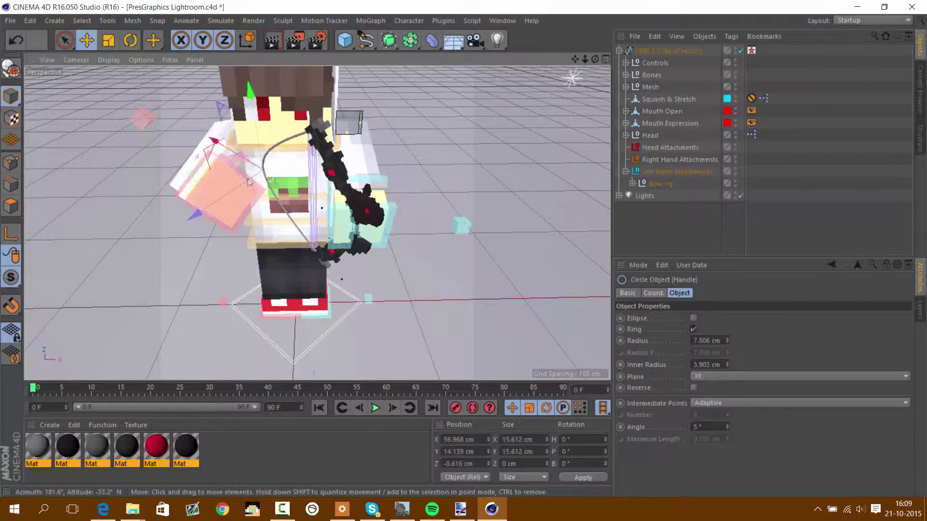
{"action": "left_click_drag", "start_coordinate": [222, 183], "coordinate": [251, 193], "text": "alt"}
{"action": "left_click", "coordinate": [309, 227]}
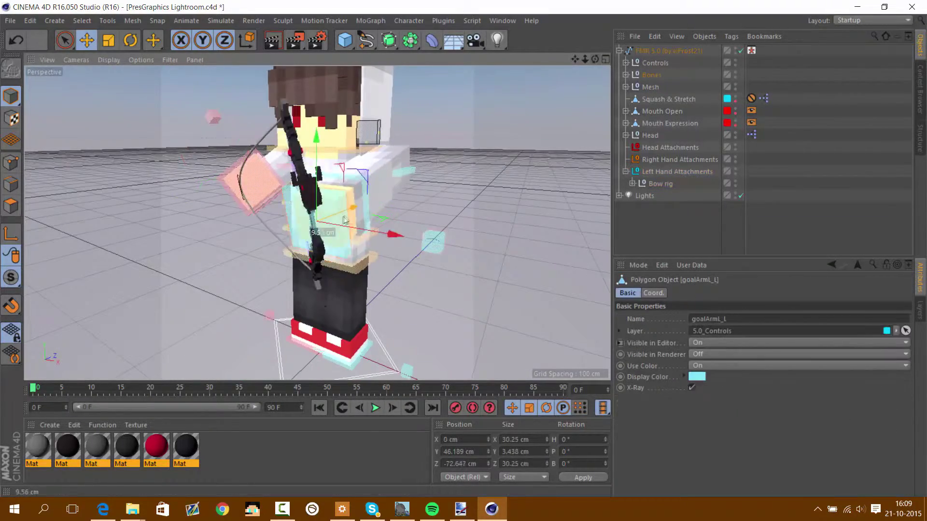
{"action": "mouse_move", "coordinate": [309, 227]}
{"action": "left_mouse_down", "text": "alt"}
{"action": "mouse_move", "coordinate": [337, 218]}
{"action": "mouse_move", "coordinate": [172, 198]}
{"action": "left_mouse_up", "text": "alt"}
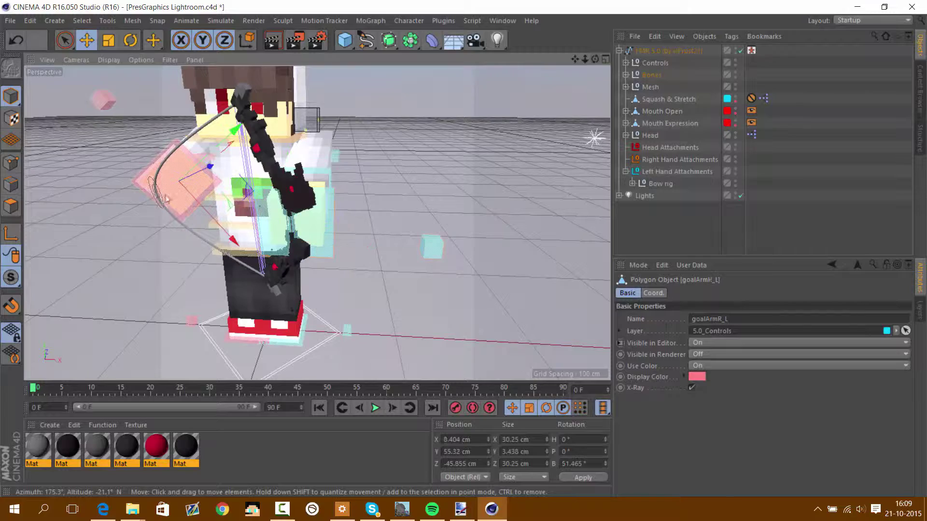
{"action": "left_click", "coordinate": [154, 193]}
{"action": "left_click", "coordinate": [153, 191]}
- Move the hand's circle handle leftward and rotate the head control
{"action": "left_click_drag", "start_coordinate": [482, 144], "coordinate": [386, 198], "text": "alt"}
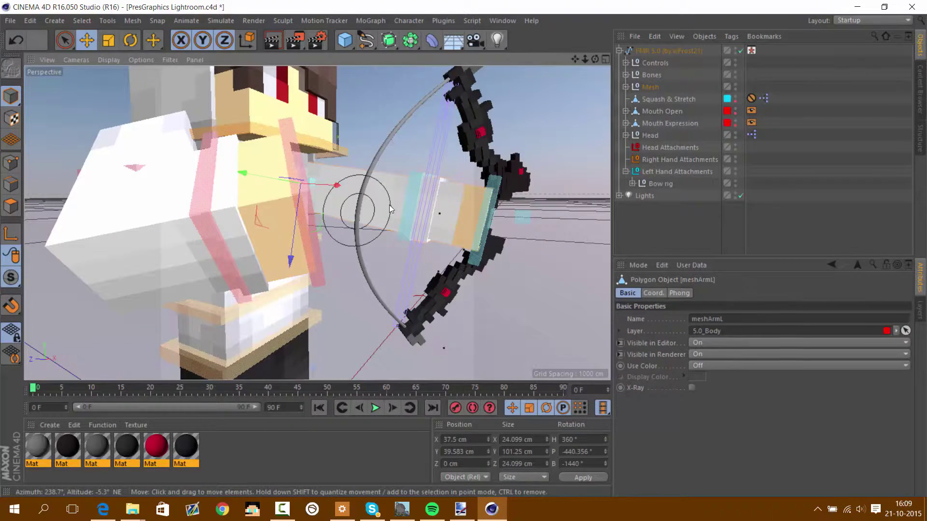
{"action": "left_click_drag", "start_coordinate": [390, 201], "coordinate": [229, 212]}
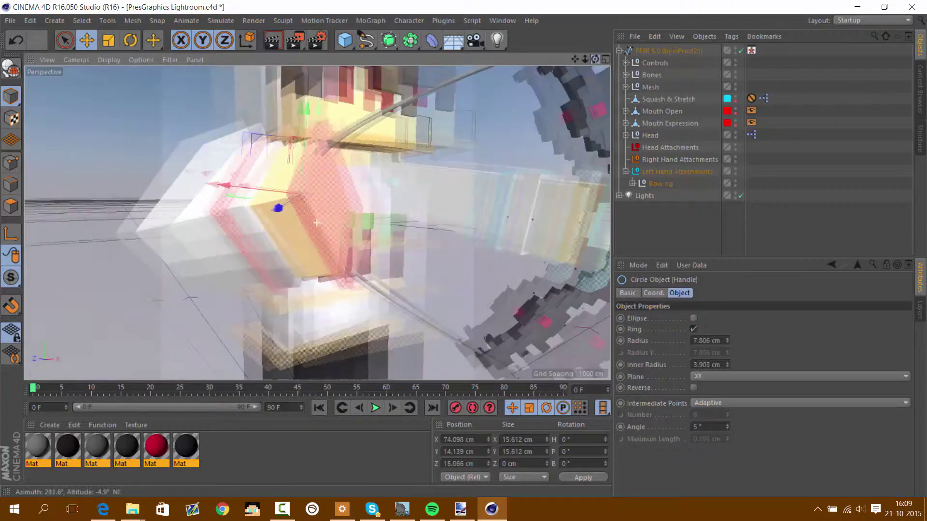
{"action": "left_click_drag", "start_coordinate": [285, 215], "coordinate": [362, 217], "text": "alt"}
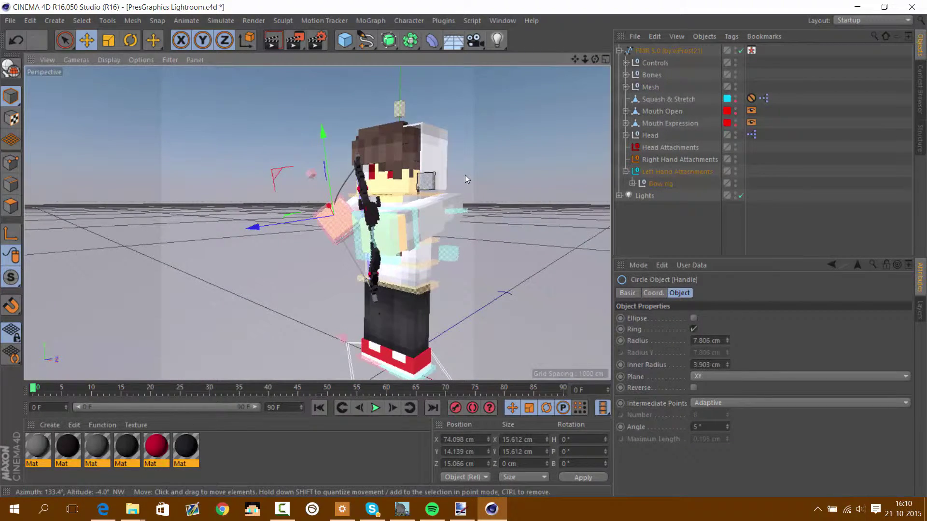
{"action": "left_click", "coordinate": [418, 181]}
{"action": "key", "text": "r"}
{"action": "left_click_drag", "start_coordinate": [449, 195], "coordinate": [525, 149]}
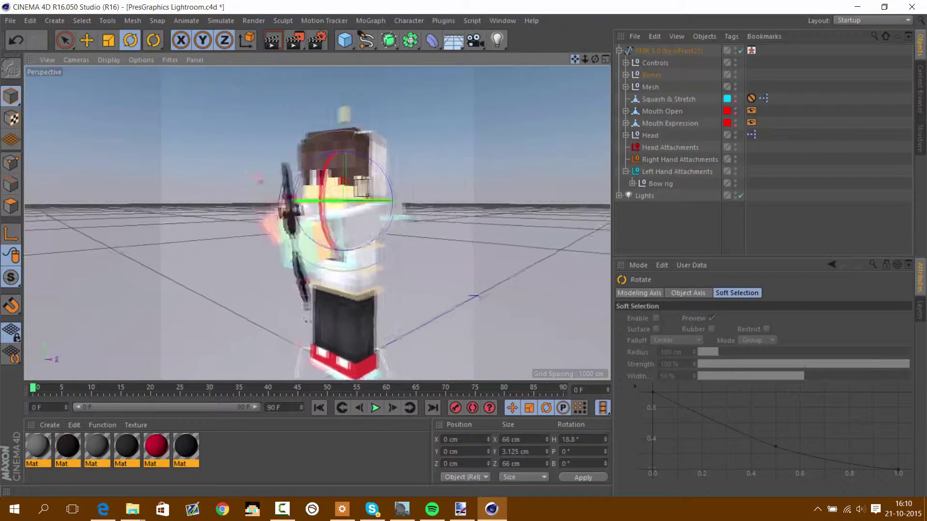
- In FMR 5.0's 5.0 OPTIONS, raise Right Bow (Classic) and set Left Bow (Classic) to 4
{"action": "left_click", "coordinate": [619, 50]}
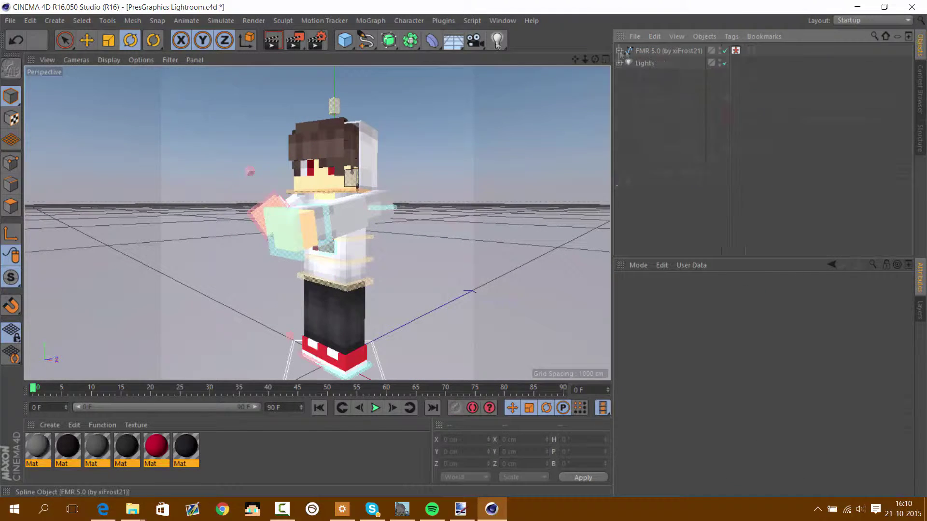
{"action": "left_click", "coordinate": [668, 50]}
{"action": "scroll", "coordinate": [737, 410], "scroll_direction": "down", "scroll_amount": 5}
{"action": "left_click_drag", "start_coordinate": [737, 467], "coordinate": [864, 481]}
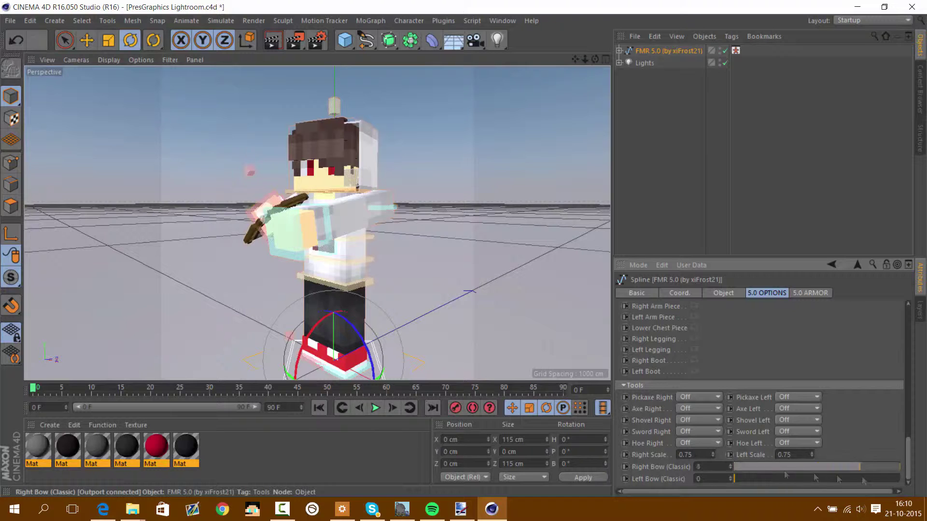
{"action": "left_click_drag", "start_coordinate": [736, 479], "coordinate": [901, 479]}
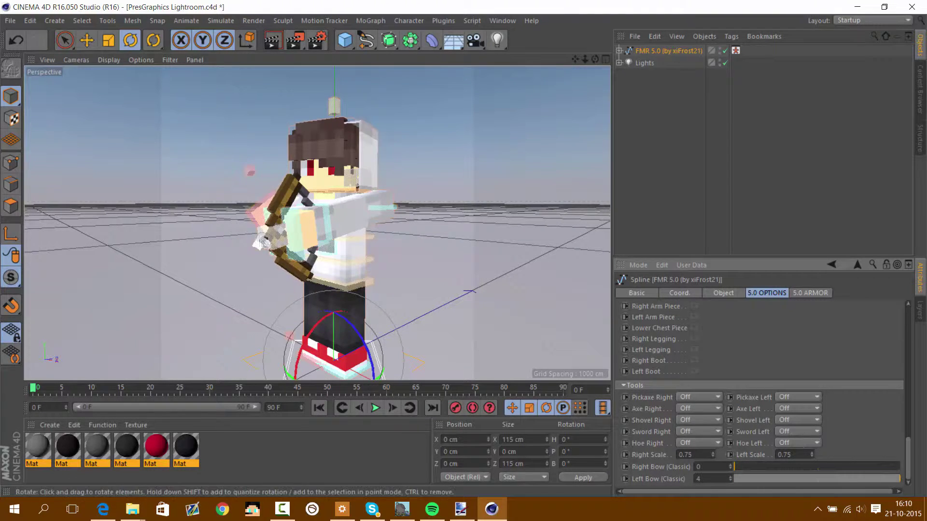
- Select the bow_4 object and orbit in close to inspect it
{"action": "left_click", "coordinate": [260, 243]}
{"action": "left_click_drag", "start_coordinate": [595, 58], "coordinate": [569, 77]}
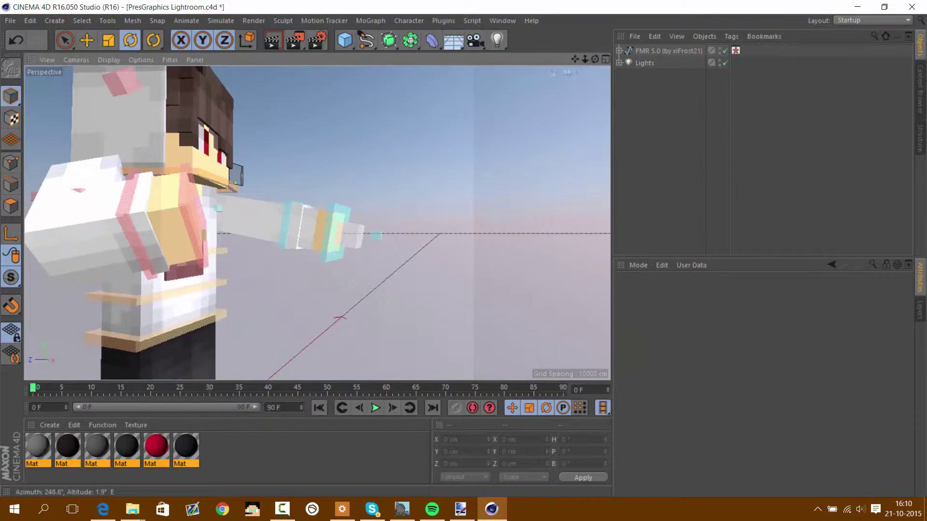
{"action": "left_click", "coordinate": [373, 246]}
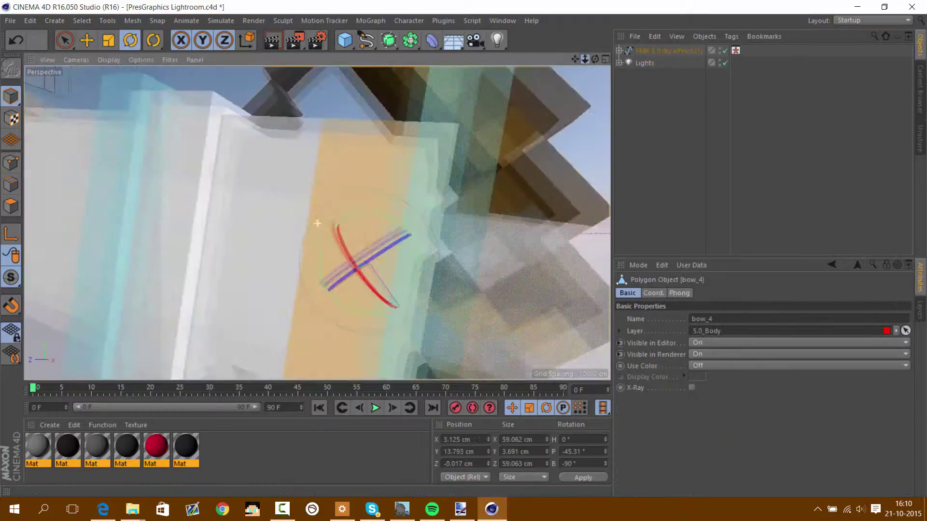
{"action": "scroll", "coordinate": [373, 247], "scroll_direction": "up", "scroll_amount": 5}
{"action": "left_click_drag", "start_coordinate": [505, 293], "coordinate": [304, 310], "text": "alt"}
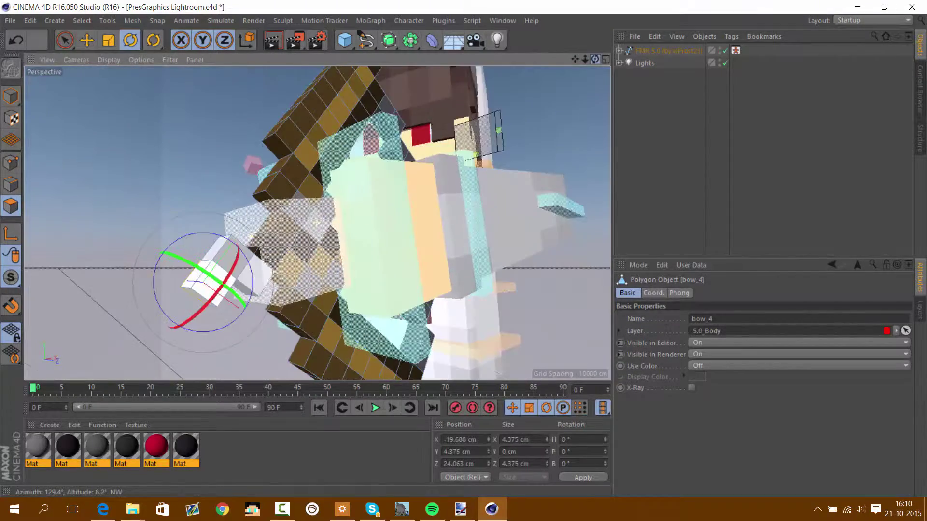
- Inspect the bow cube with Loop and Live Selection, returning to a side view
{"action": "key", "text": "u"}
{"action": "key", "text": "l"}
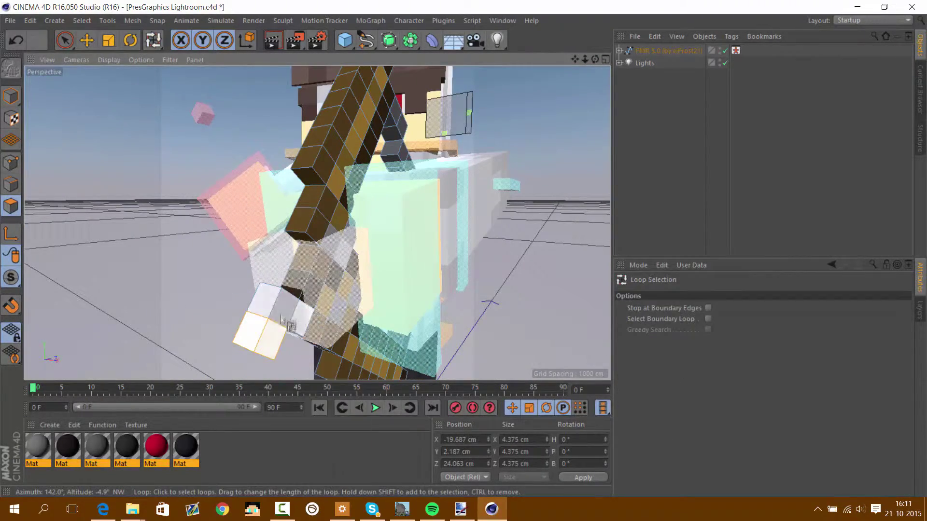
{"action": "mouse_move", "coordinate": [544, 183]}
{"action": "left_mouse_down", "text": "alt"}
{"action": "mouse_move", "coordinate": [435, 202]}
{"action": "mouse_move", "coordinate": [337, 193]}
{"action": "left_mouse_up", "text": "alt"}
{"action": "left_click", "coordinate": [65, 40]}
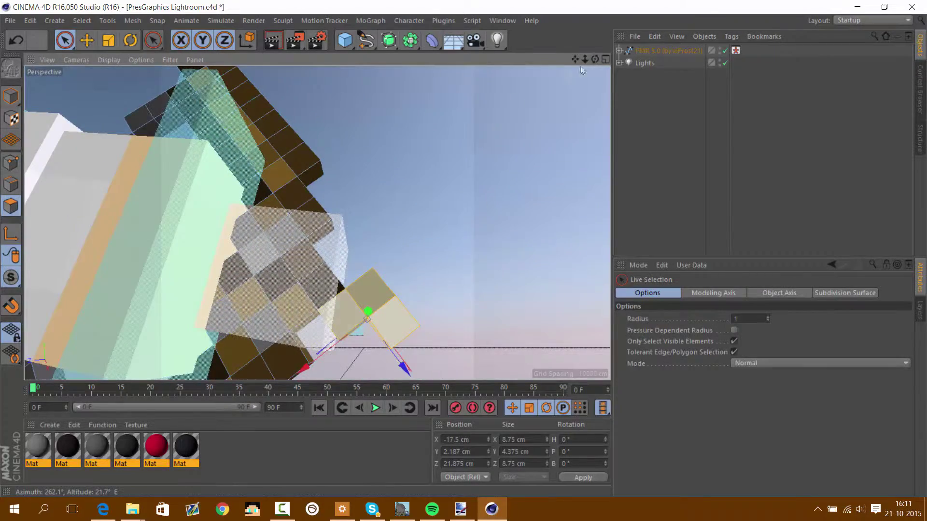
{"action": "scroll", "coordinate": [427, 293], "scroll_direction": "up", "scroll_amount": 5}
{"action": "left_click_drag", "start_coordinate": [428, 292], "coordinate": [317, 221], "text": "alt"}
{"action": "scroll", "coordinate": [317, 221], "scroll_direction": "down", "scroll_amount": 5}
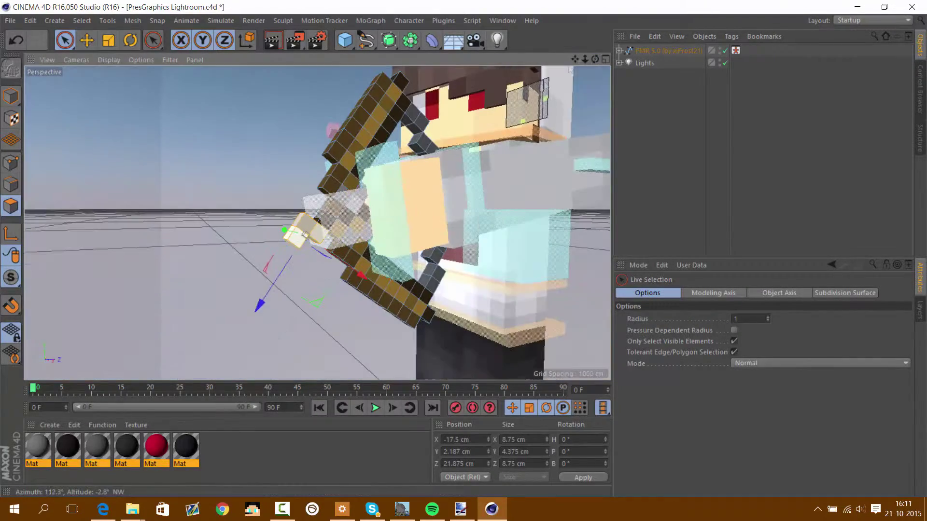
{"action": "left_click", "coordinate": [668, 51]}
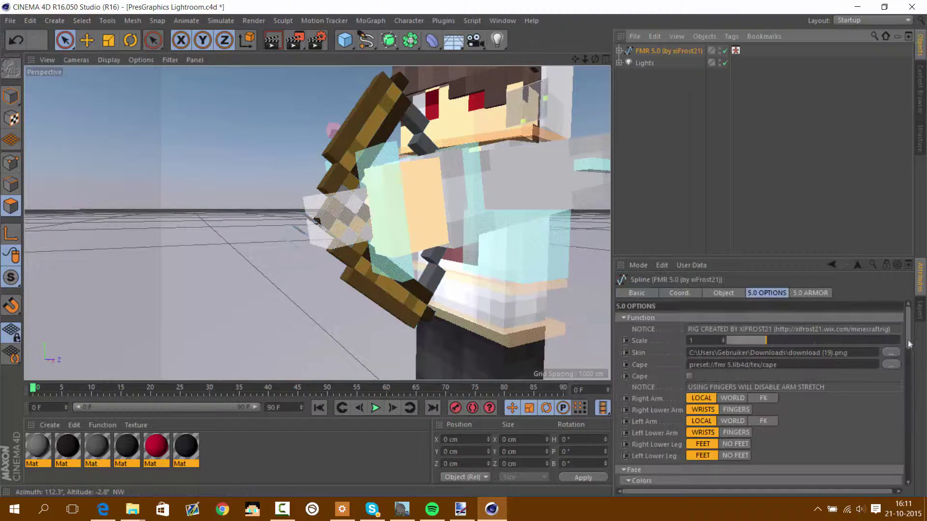
- Move the classic bow to the right hand and slide the left arm control sideways
{"action": "scroll", "coordinate": [676, 386], "scroll_direction": "down", "scroll_amount": 5}
{"action": "left_click_drag", "start_coordinate": [595, 61], "coordinate": [227, 214]}
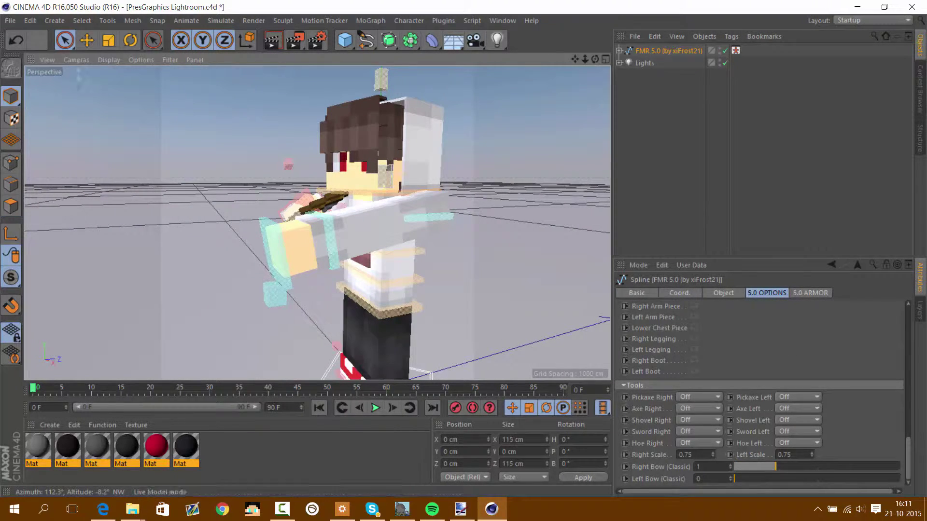
{"action": "left_click", "coordinate": [282, 243]}
{"action": "mouse_move", "coordinate": [594, 59]}
{"action": "left_mouse_down"}
{"action": "mouse_move", "coordinate": [611, 63]}
{"action": "mouse_move", "coordinate": [299, 293]}
{"action": "left_mouse_up"}
{"action": "left_click", "coordinate": [300, 294]}
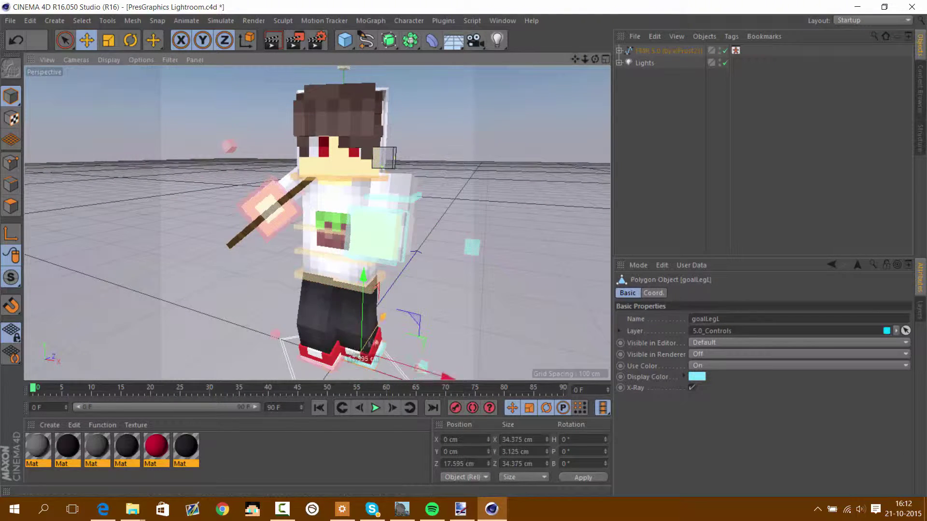
{"action": "left_click_drag", "start_coordinate": [446, 250], "coordinate": [464, 251]}
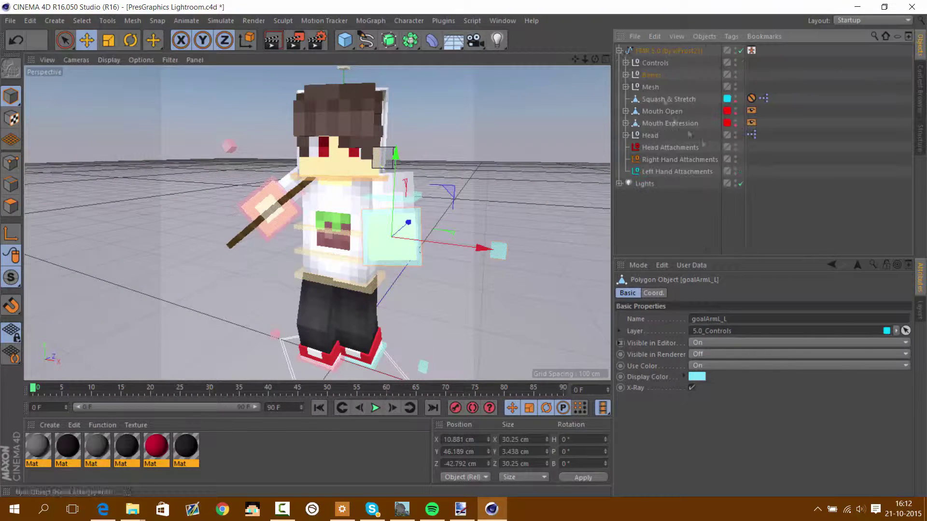
- Set Sword Left to Iron in FMR 5.0's options and bank the left arm goal 11.75°
{"action": "left_click", "coordinate": [669, 51]}
{"action": "left_click_drag", "start_coordinate": [908, 308], "coordinate": [907, 489]}
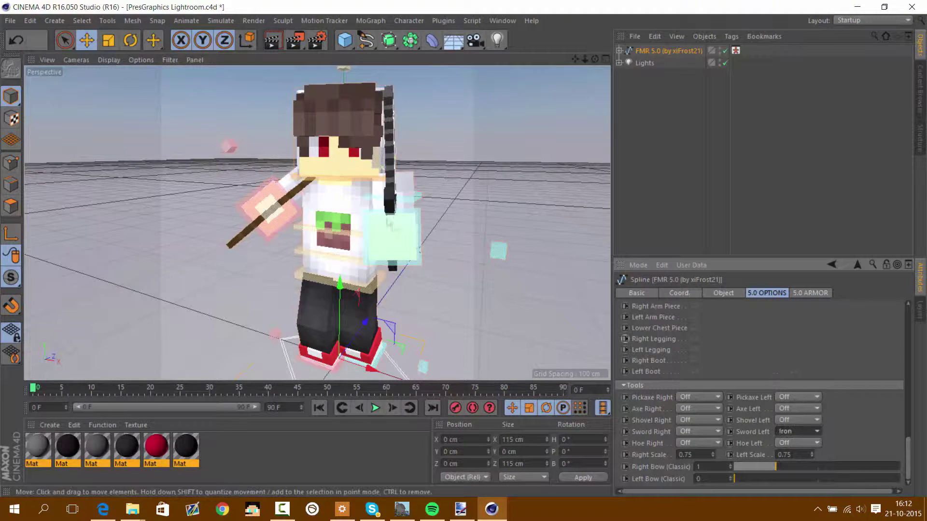
{"action": "left_click", "coordinate": [396, 237]}
{"action": "key", "text": "r"}
{"action": "left_click_drag", "start_coordinate": [377, 251], "coordinate": [399, 259]}
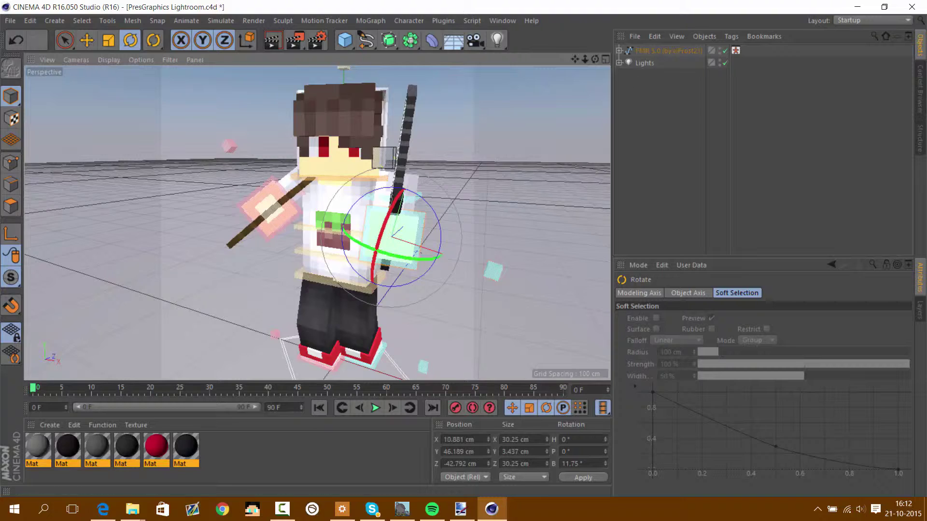
- Load the 3D Arrow model from the content library into the scene
{"action": "left_click_drag", "start_coordinate": [314, 217], "coordinate": [920, 91], "text": "alt"}
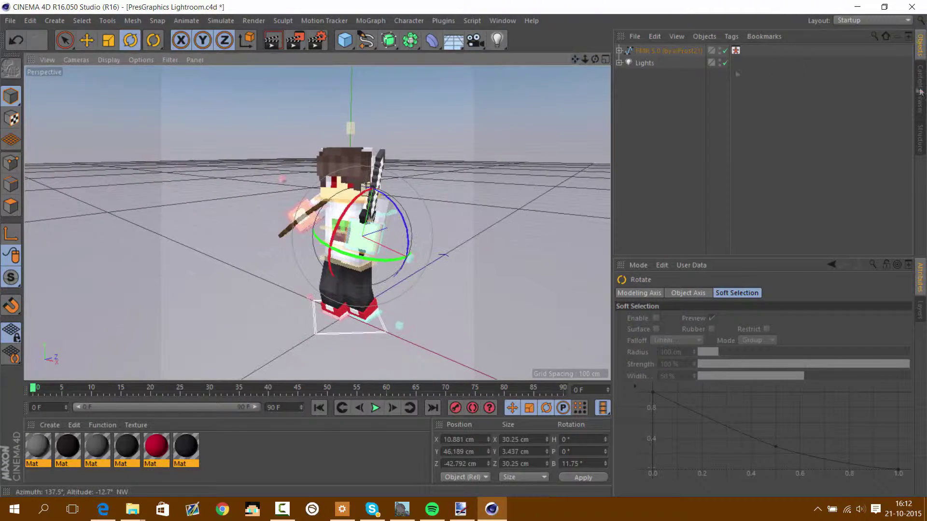
{"action": "left_click", "coordinate": [920, 92]}
{"action": "double_click", "coordinate": [642, 73]}
- Place the 3D Arrow in the scene and rotate it to a new angle
{"action": "left_click_drag", "start_coordinate": [642, 72], "coordinate": [526, 185]}
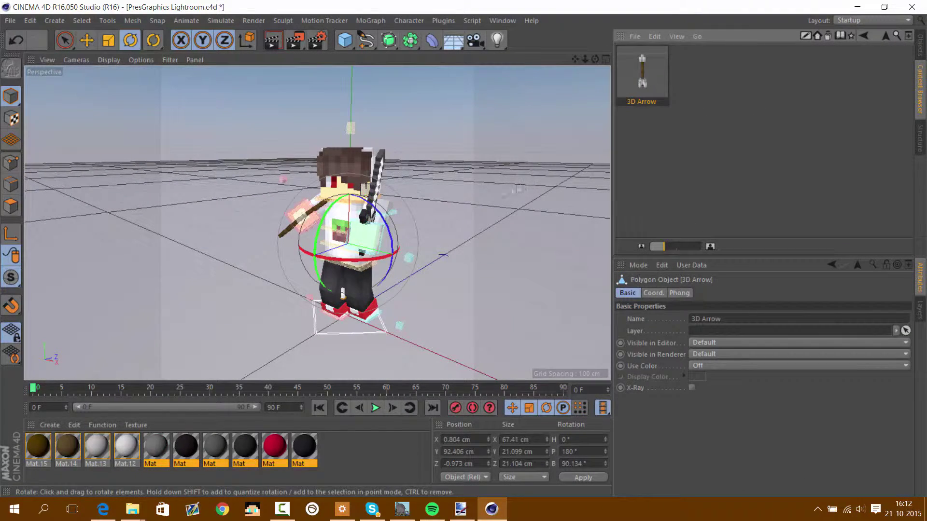
{"action": "key", "text": "r"}
{"action": "left_click", "coordinate": [920, 46]}
{"action": "left_click_drag", "start_coordinate": [319, 207], "coordinate": [310, 266]}
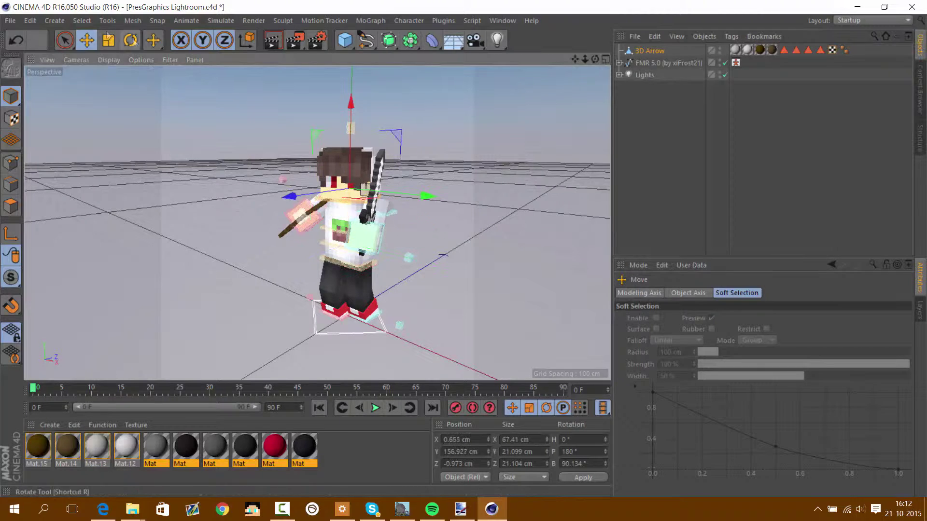
{"action": "key", "text": "r"}
{"action": "mouse_move", "coordinate": [227, 212]}
{"action": "left_mouse_down"}
{"action": "mouse_move", "coordinate": [244, 216]}
{"action": "mouse_move", "coordinate": [242, 202]}
{"action": "left_mouse_up"}
{"action": "scroll", "coordinate": [231, 195], "scroll_direction": "up", "scroll_amount": 3}
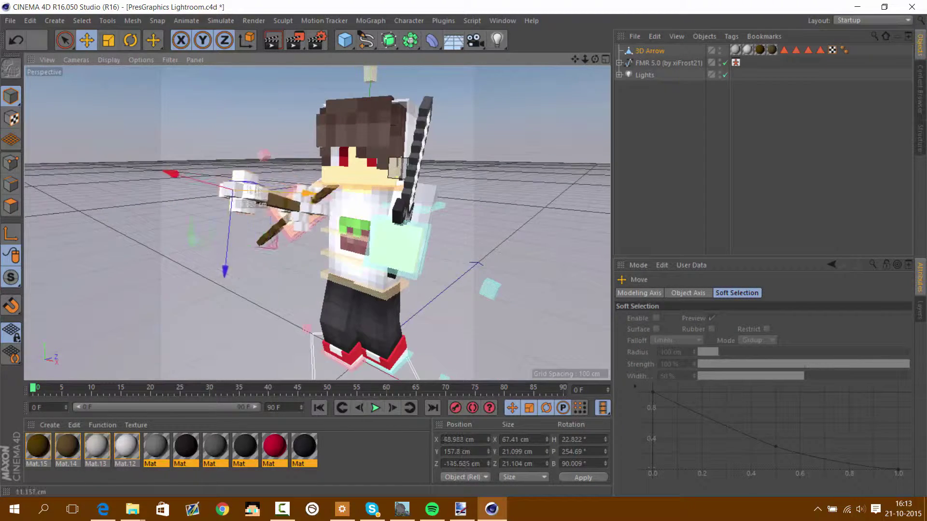
- Rotate the sword, add a Camera, and extrude selected sword polygons by 1.5 cm
{"action": "left_click", "coordinate": [409, 218]}
{"action": "key", "text": "r"}
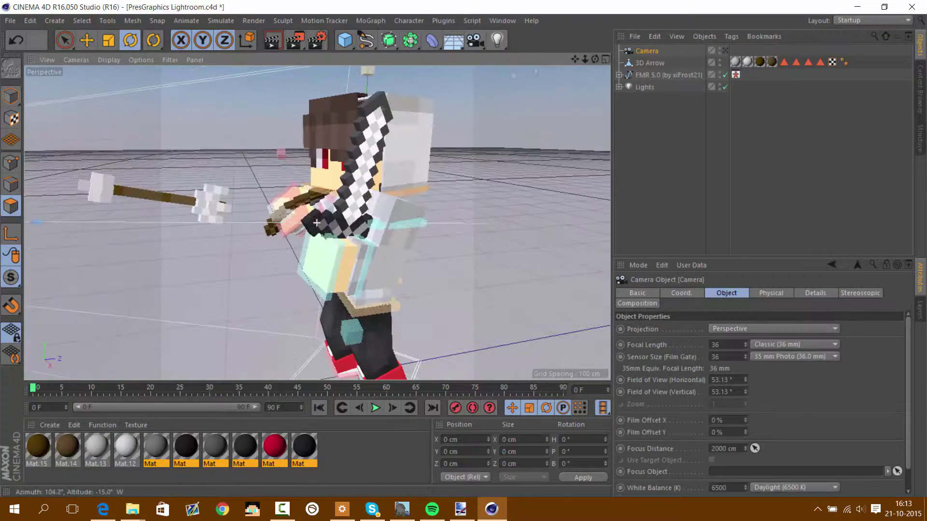
{"action": "key", "text": "e"}
{"action": "left_click", "coordinate": [344, 146]}
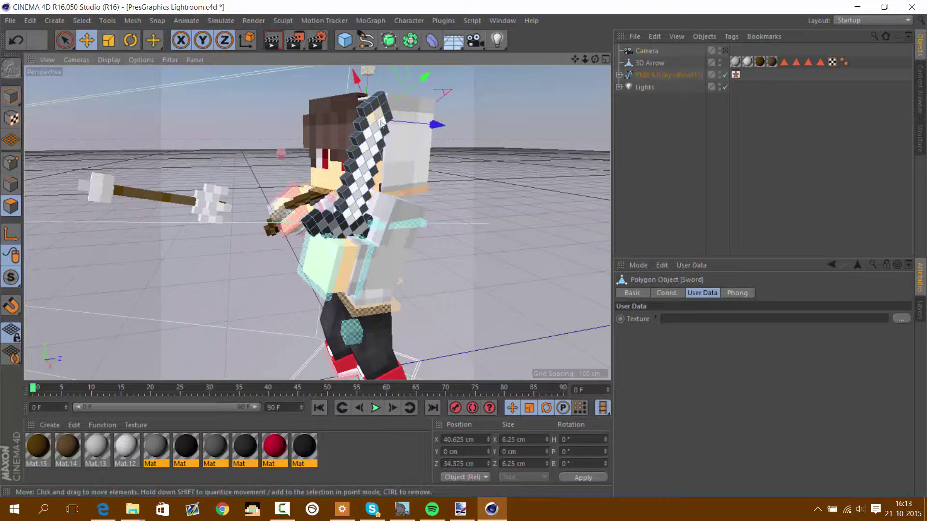
{"action": "key", "text": "9"}
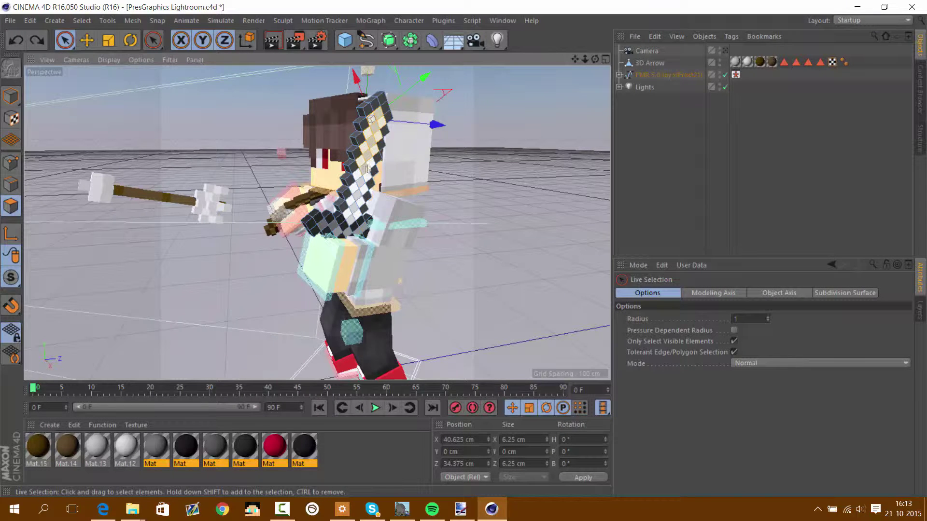
{"action": "left_click", "coordinate": [300, 107]}
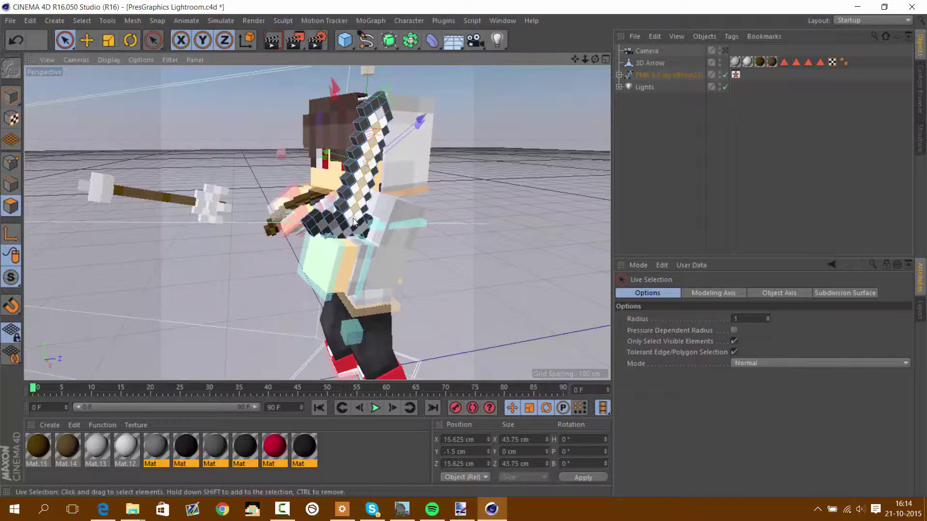
{"action": "key", "text": "d"}
{"action": "left_click_drag", "start_coordinate": [584, 72], "coordinate": [490, 61], "text": "alt"}
- Turn on both eyes in the FMR 5.0 rig, with Eyes DOUBLE and Pupils DOUBLED
{"action": "key", "text": "e"}
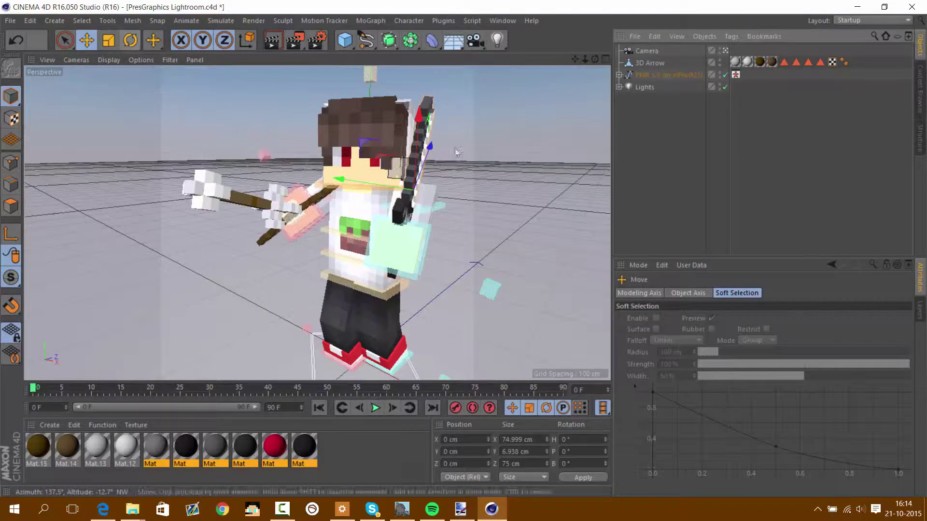
{"action": "left_click", "coordinate": [649, 75]}
{"action": "left_click_drag", "start_coordinate": [908, 318], "coordinate": [907, 381]}
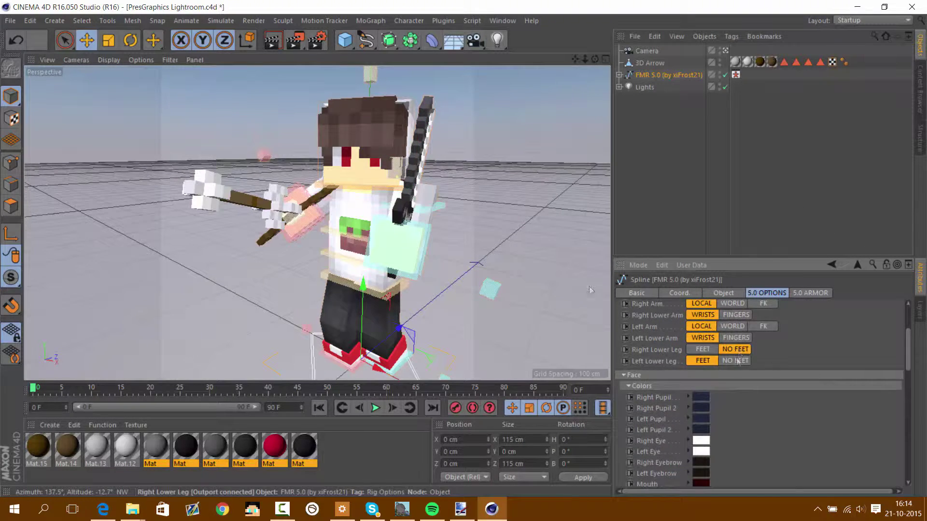
{"action": "scroll", "coordinate": [907, 382], "scroll_direction": "up", "scroll_amount": 1}
{"action": "left_click", "coordinate": [676, 384]}
{"action": "left_click", "coordinate": [676, 396]}
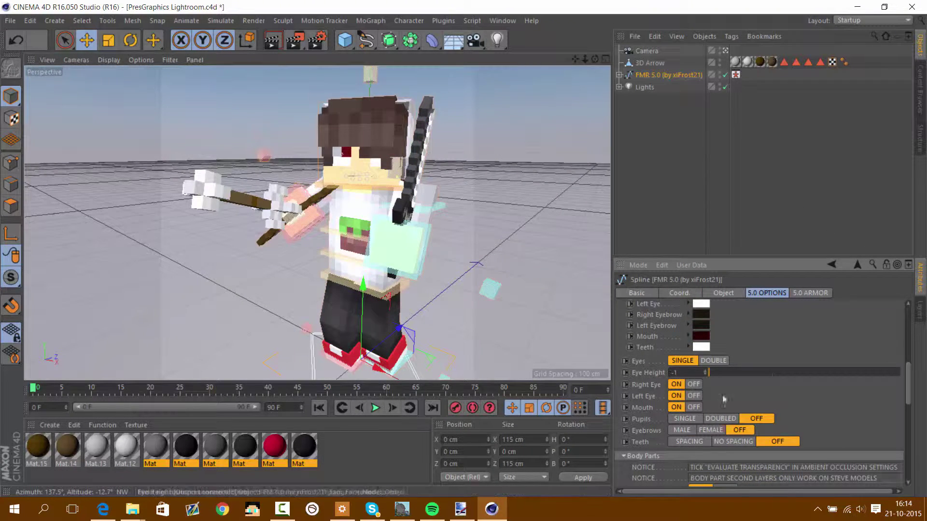
{"action": "left_click", "coordinate": [714, 361]}
{"action": "left_click", "coordinate": [693, 384]}
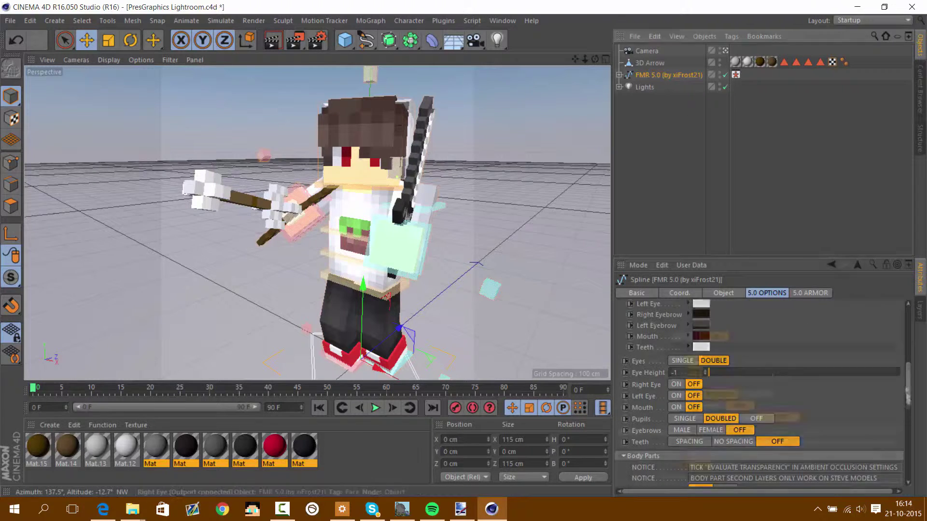
- Pick the right-hand sword and rotate the arm to raise it
{"action": "scroll", "coordinate": [700, 386], "scroll_direction": "down", "scroll_amount": 5}
{"action": "left_click", "coordinate": [699, 431]}
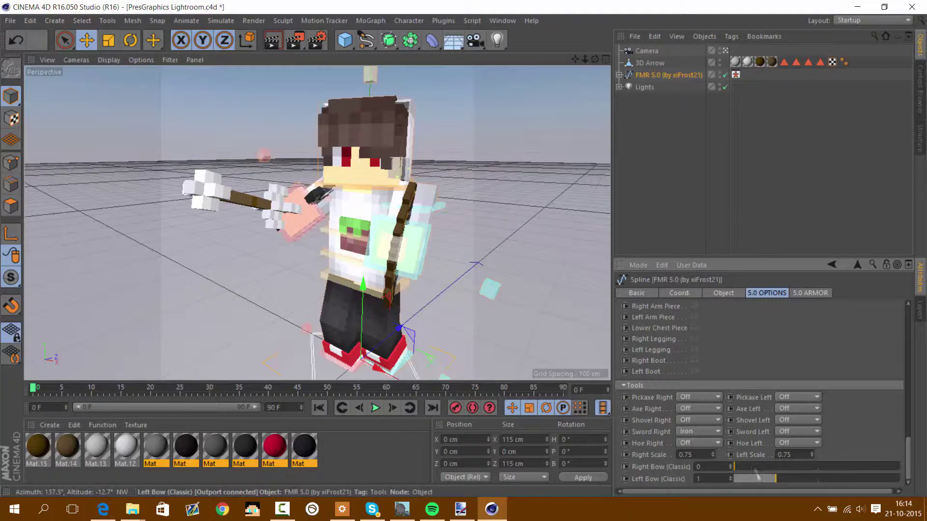
{"action": "left_click", "coordinate": [330, 206]}
{"action": "key", "text": "r"}
{"action": "left_click_drag", "start_coordinate": [310, 175], "coordinate": [296, 164]}
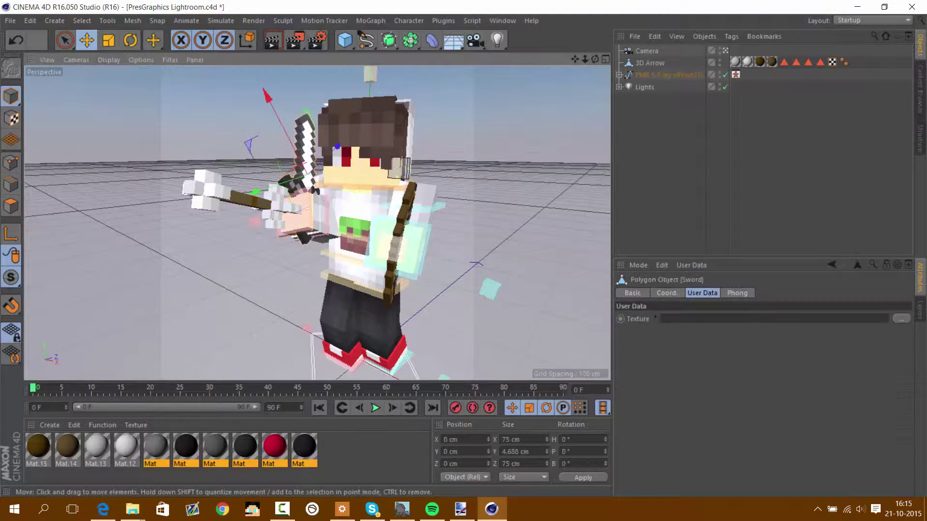
- Extrude a strip of polygons down the sword blade by 1.5 cm, then view through the camera
{"action": "left_click_drag", "start_coordinate": [594, 59], "coordinate": [595, 62]}
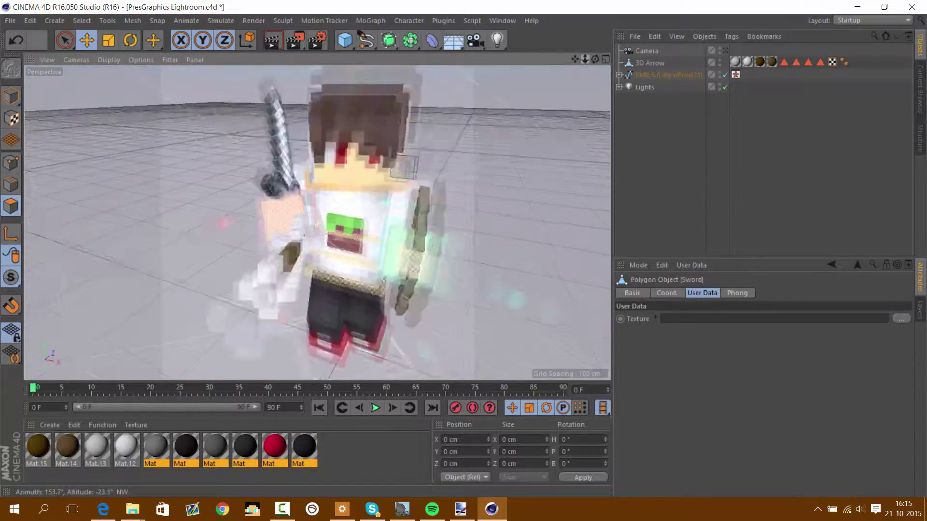
{"action": "scroll", "coordinate": [309, 218], "scroll_direction": "up", "scroll_amount": 5}
{"action": "left_click", "coordinate": [251, 173]}
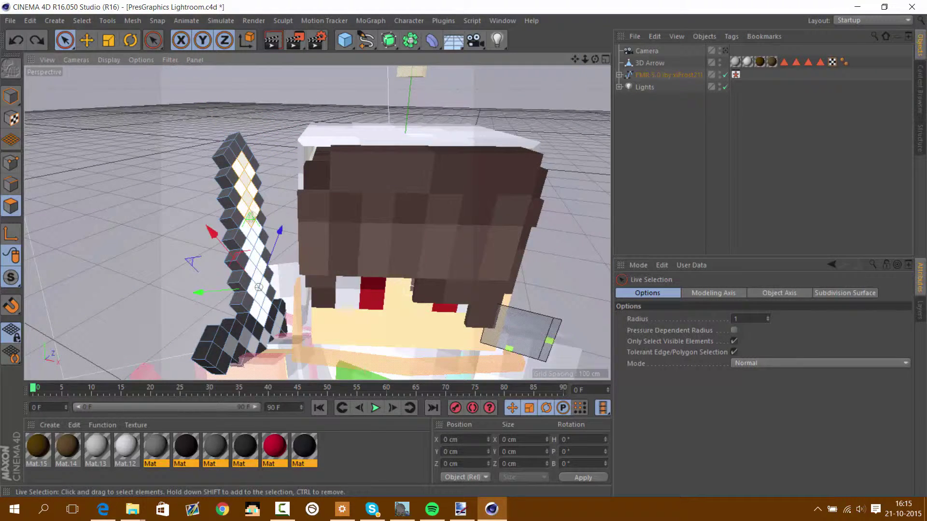
{"action": "left_click_drag", "start_coordinate": [258, 253], "coordinate": [264, 317]}
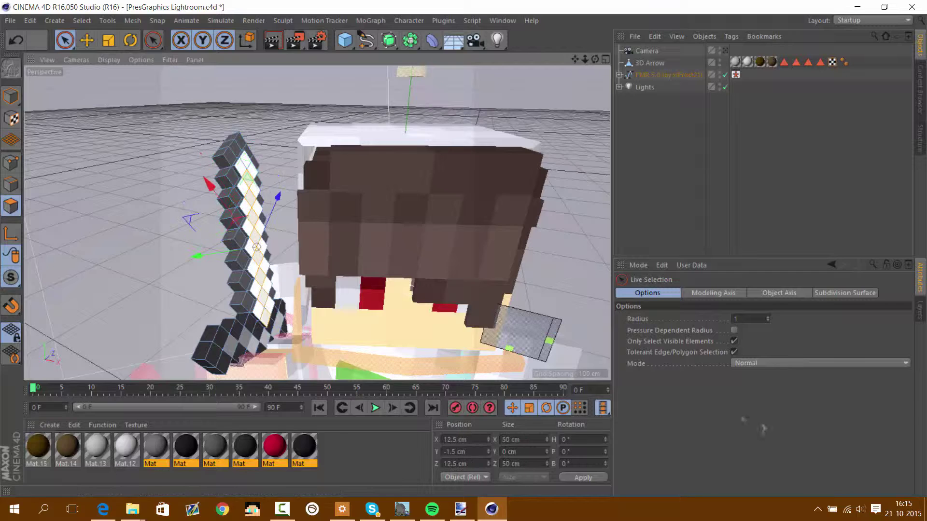
{"action": "key", "text": "d"}
{"action": "left_click", "coordinate": [725, 50]}
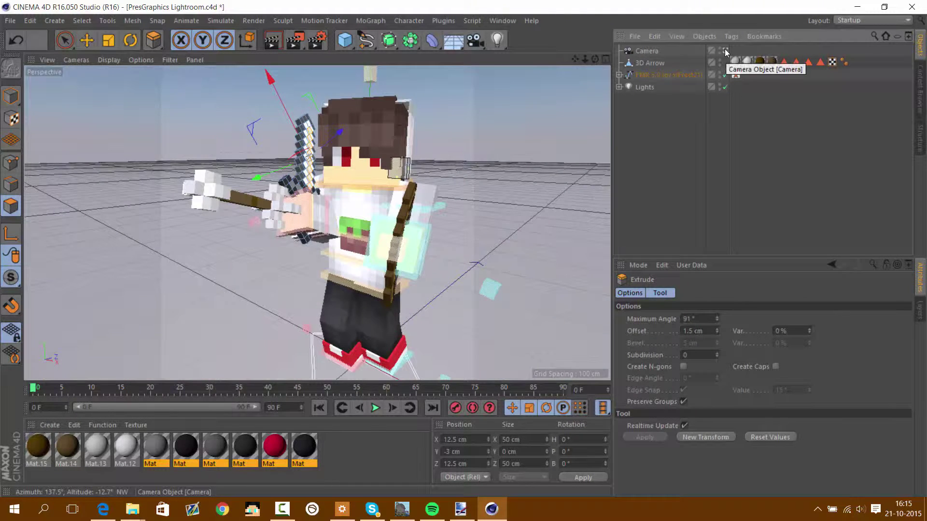
- Attempt a first render, then dismiss the error and close the render preview
{"action": "left_click", "coordinate": [321, 40]}
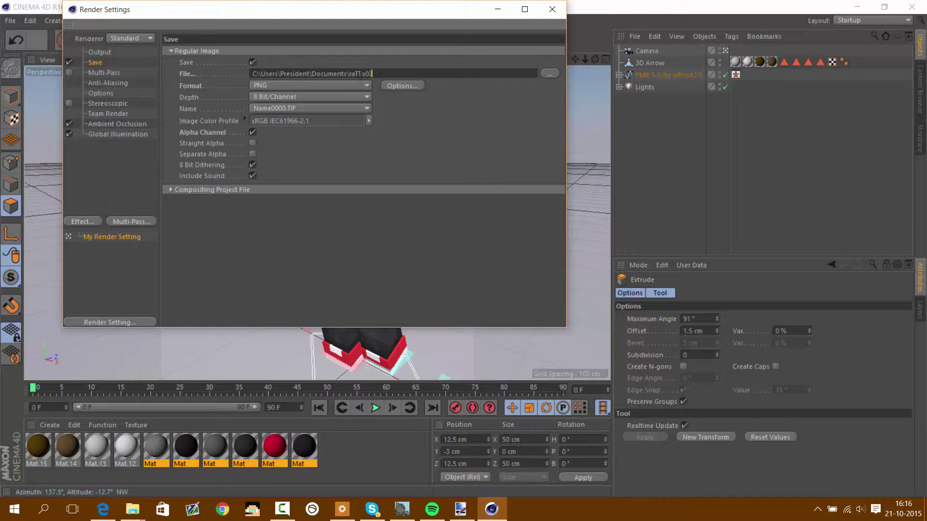
{"action": "left_click", "coordinate": [552, 9]}
{"action": "left_click", "coordinate": [295, 38]}
{"action": "left_click", "coordinate": [548, 298]}
{"action": "left_click", "coordinate": [734, 52]}
- Save the render as raTTo02 PNG in Desktop\renders\banners and render to Picture Viewer
{"action": "left_click", "coordinate": [549, 73]}
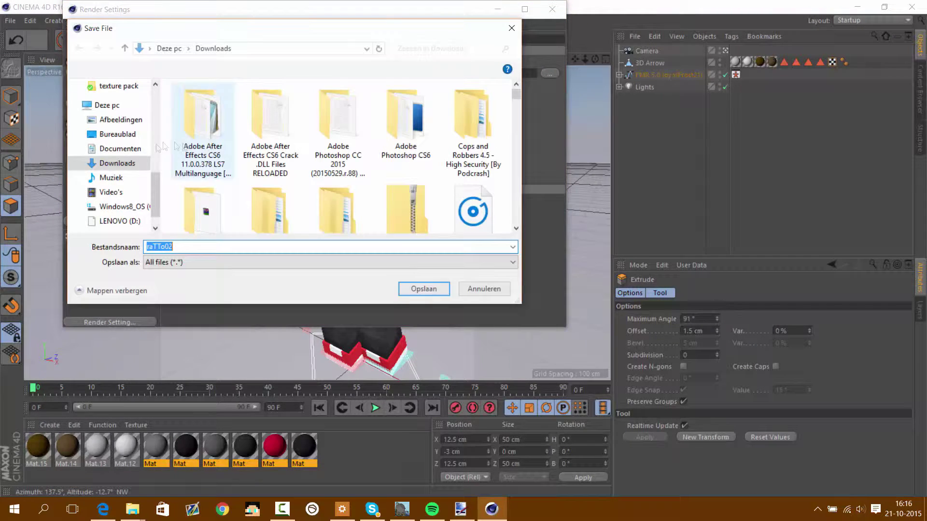
{"action": "left_click", "coordinate": [117, 178]}
{"action": "double_click", "coordinate": [338, 116]}
{"action": "double_click", "coordinate": [202, 116]}
{"action": "left_click", "coordinate": [425, 289]}
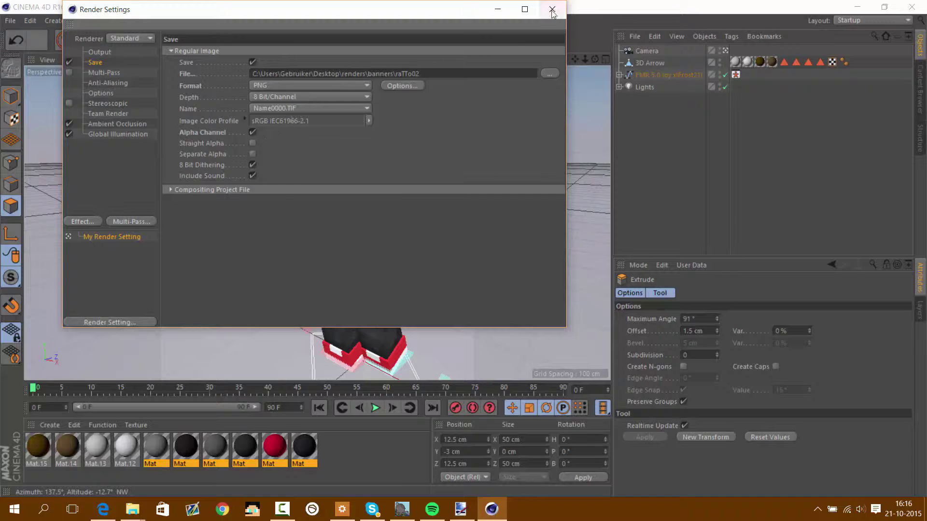
{"action": "left_click", "coordinate": [551, 9]}
{"action": "left_click", "coordinate": [296, 45]}
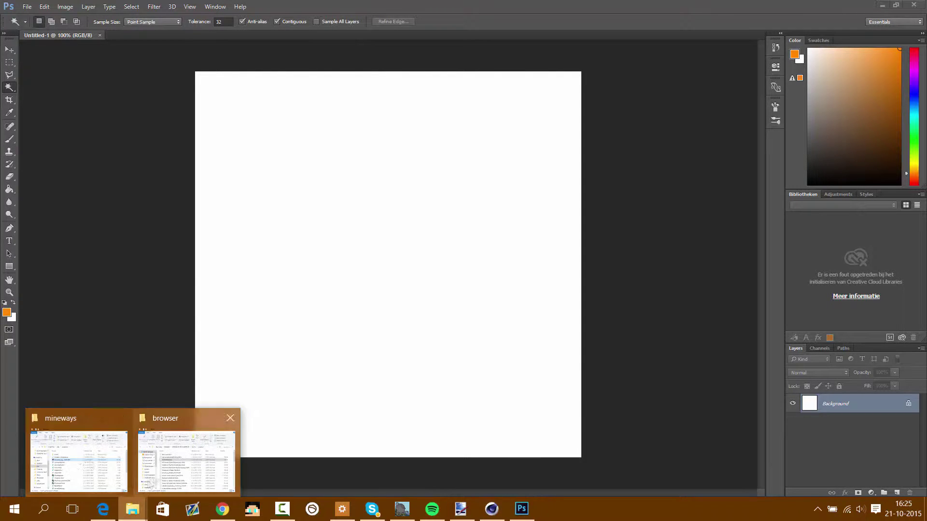
- Drag raTTo02.png from the banners folder onto the canvas and scale it past the edges
{"action": "mouse_move", "coordinate": [132, 509]}
{"action": "left_click", "coordinate": [79, 445]}
{"action": "left_click", "coordinate": [108, 285]}
{"action": "scroll", "coordinate": [338, 290], "scroll_direction": "down", "scroll_amount": 3}
{"action": "left_click_drag", "start_coordinate": [500, 323], "coordinate": [633, 258]}
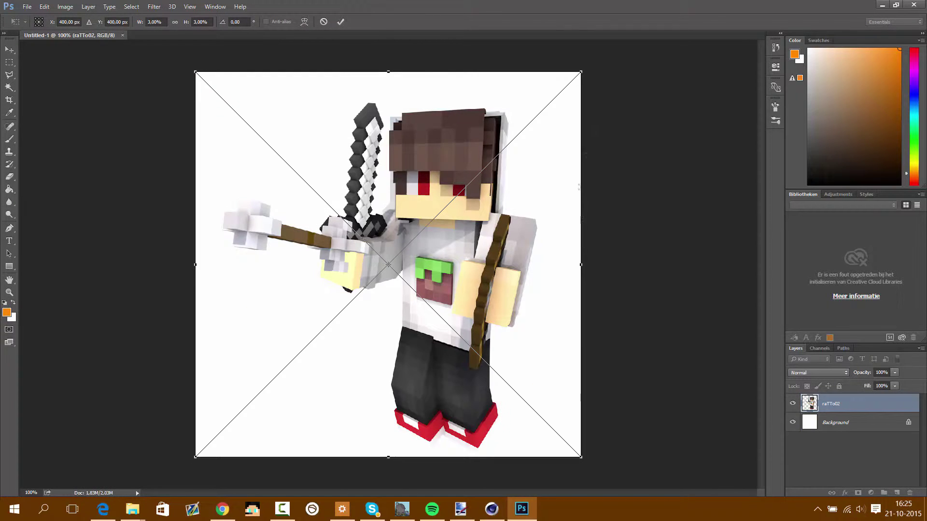
{"action": "left_click_drag", "start_coordinate": [579, 72], "coordinate": [589, 235]}
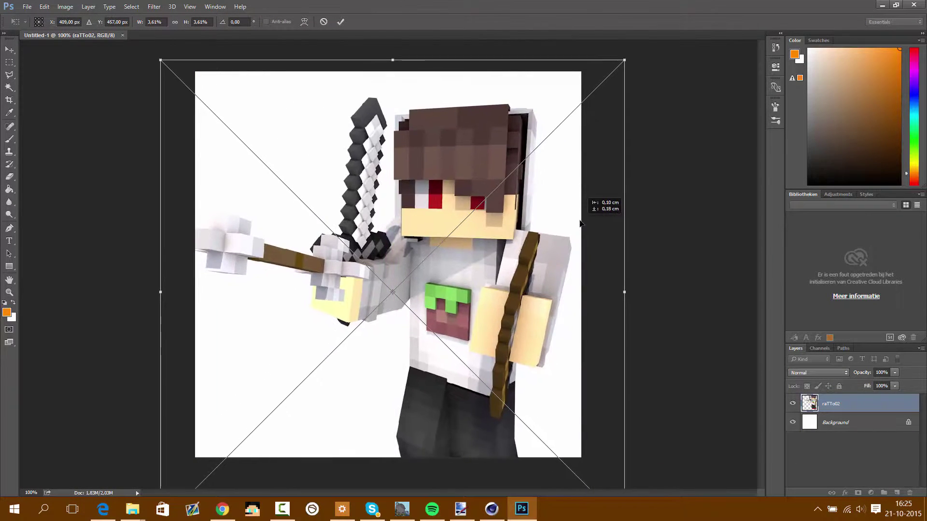
{"action": "key", "text": "Return"}
- Browse the desktop for background images and cancel the green forest image
{"action": "left_click", "coordinate": [115, 467]}
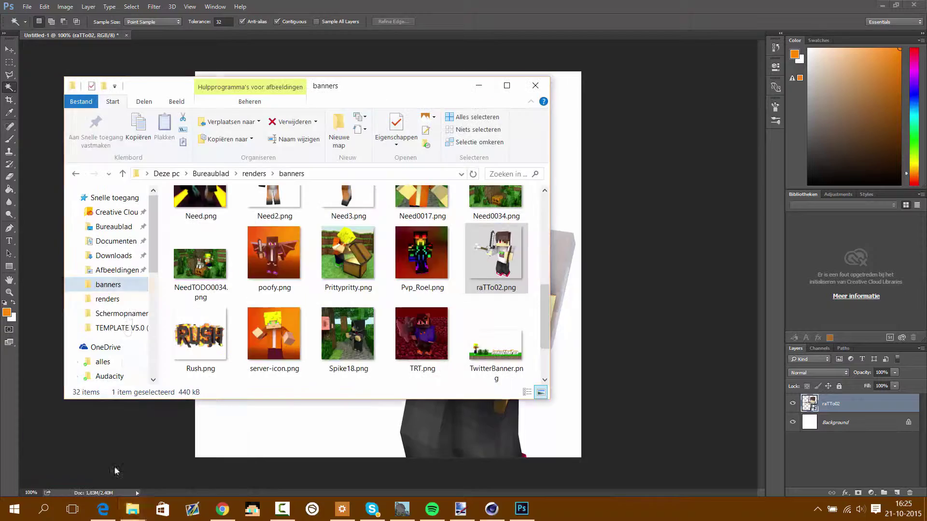
{"action": "left_click", "coordinate": [114, 226]}
{"action": "scroll", "coordinate": [445, 298], "scroll_direction": "down", "scroll_amount": 5}
{"action": "scroll", "coordinate": [445, 298], "scroll_direction": "up", "scroll_amount": 5}
{"action": "scroll", "coordinate": [445, 298], "scroll_direction": "up", "scroll_amount": 2}
{"action": "scroll", "coordinate": [445, 298], "scroll_direction": "down", "scroll_amount": 1}
{"action": "left_click", "coordinate": [624, 373]}
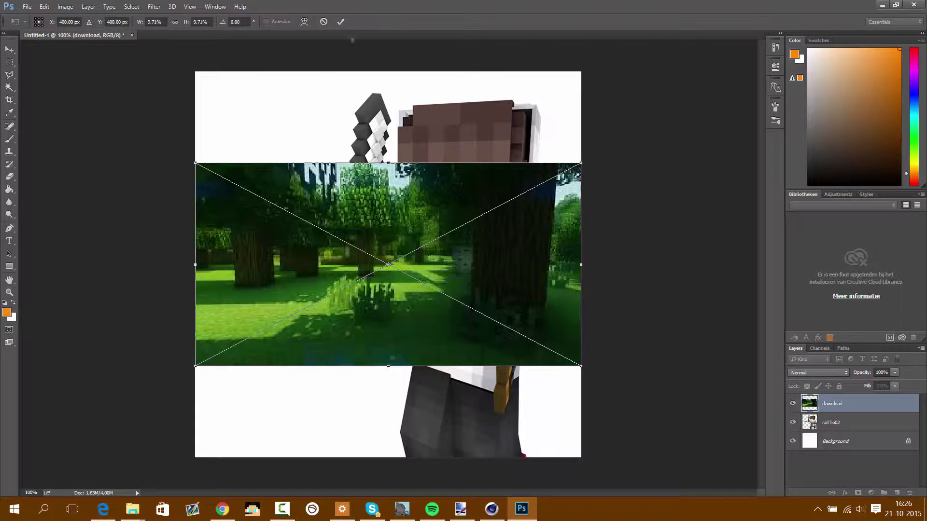
{"action": "key", "text": "Escape"}
- Place the night-sky image, scale it to fill the canvas, and move it below the character
{"action": "left_click", "coordinate": [132, 508]}
{"action": "left_click_drag", "start_coordinate": [496, 372], "coordinate": [570, 321]}
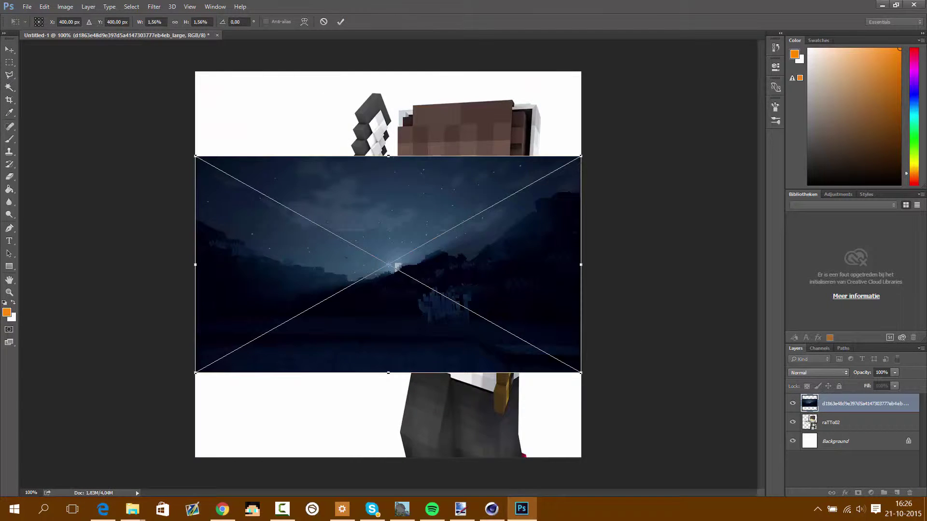
{"action": "left_click_drag", "start_coordinate": [581, 156], "coordinate": [739, 67], "text": "alt"}
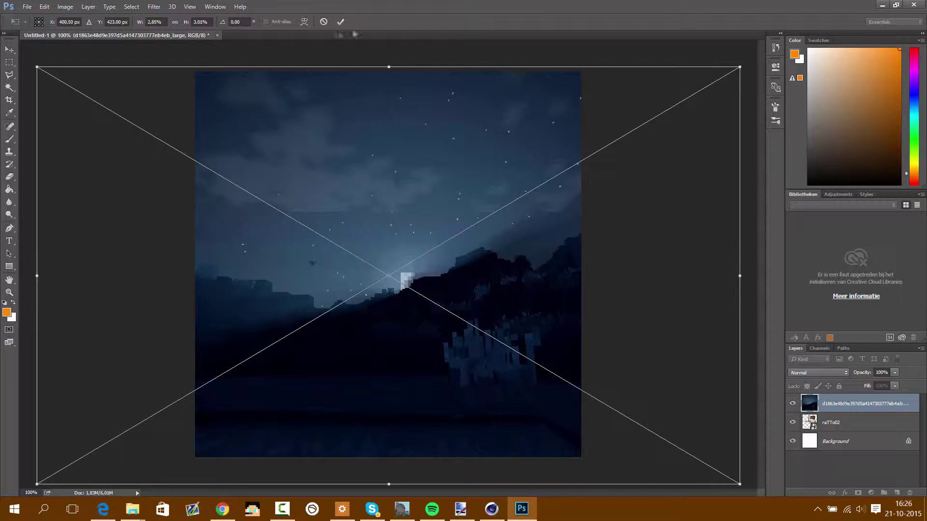
{"action": "key", "text": "Return"}
{"action": "key", "text": "ctrl+bracketleft"}
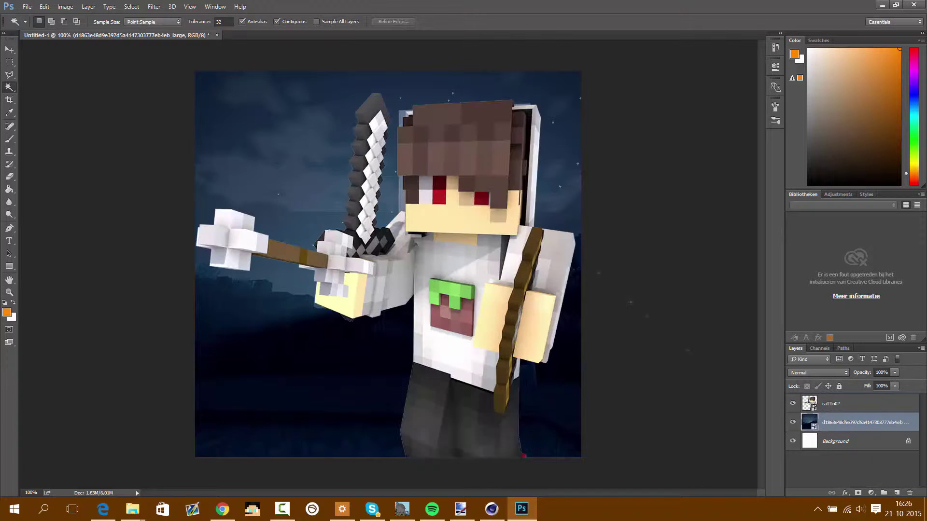
{"action": "double_click", "coordinate": [843, 405]}
{"action": "double_click", "coordinate": [826, 404]}
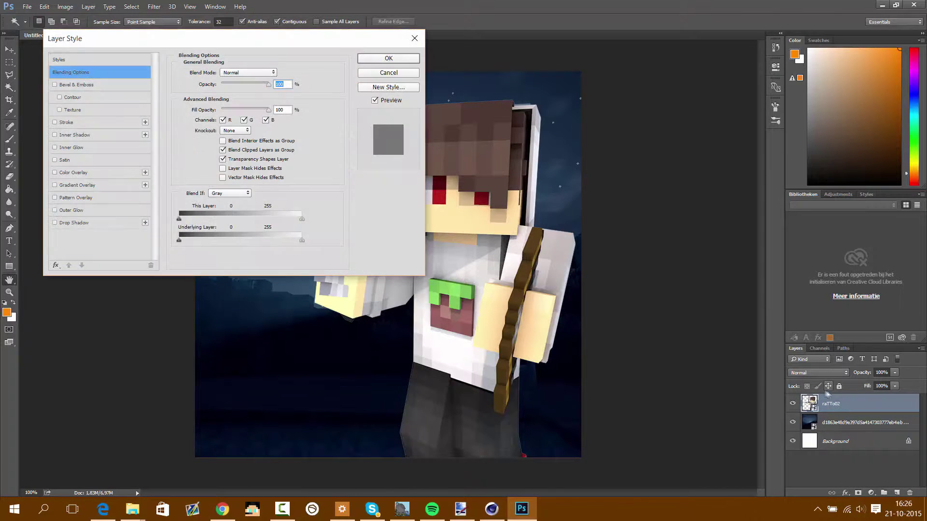
{"action": "left_click", "coordinate": [55, 211]}
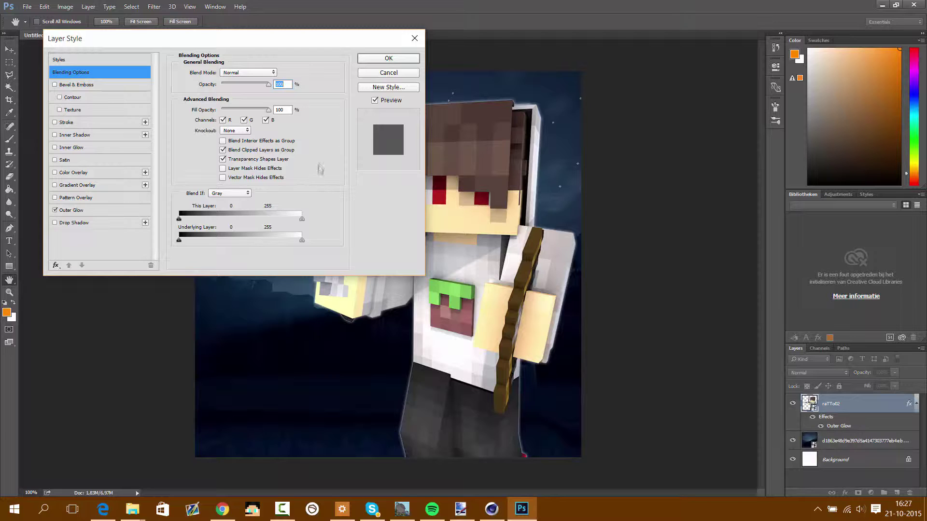
{"action": "left_click", "coordinate": [394, 58]}
{"action": "right_click", "coordinate": [852, 418]}
{"action": "key", "text": "Escape"}
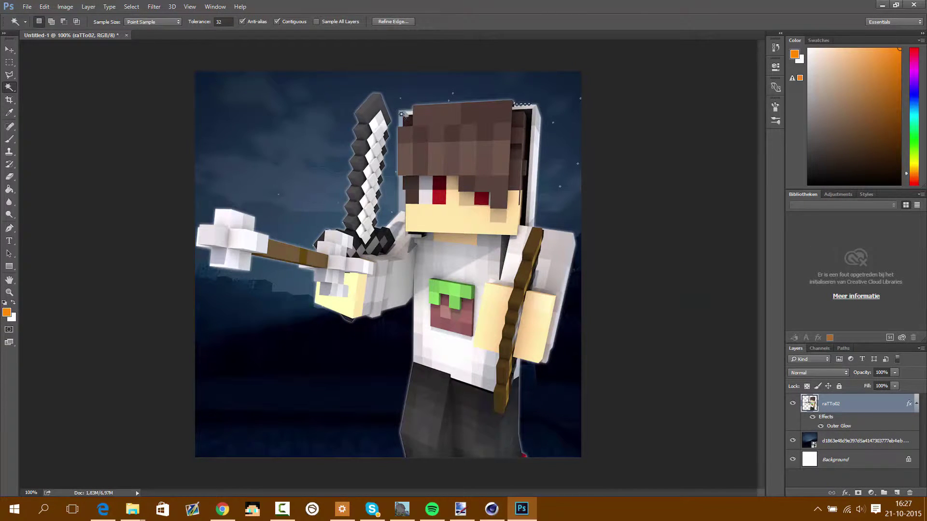
- Duplicate the raTTo02 layer and move the copy below the original
{"action": "right_click", "coordinate": [856, 406]}
{"action": "left_click", "coordinate": [641, 116]}
{"action": "key", "text": "Return"}
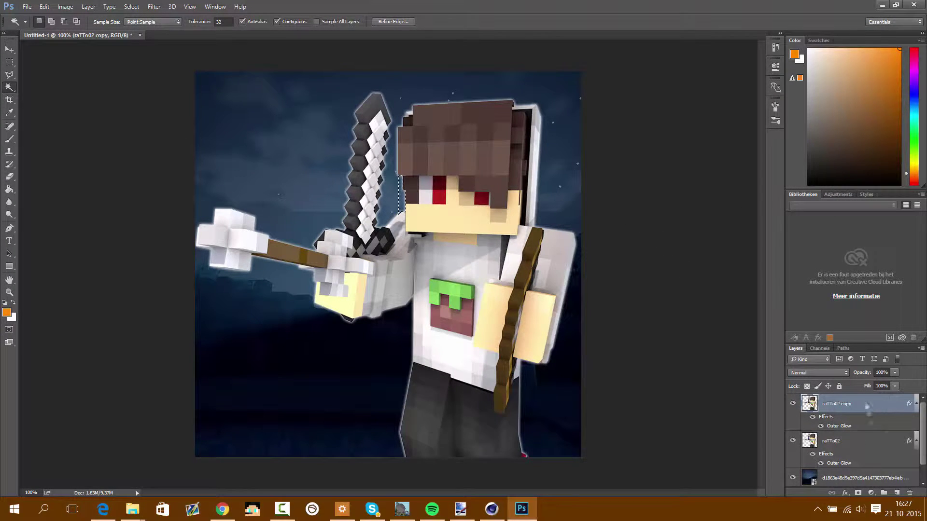
{"action": "key", "text": "ctrl+bracketleft"}
{"action": "left_click", "coordinate": [871, 492]}
{"action": "left_click", "coordinate": [512, 303]}
- Apply a Zoom Radial Blur to the copy, then repeat it a second time
{"action": "left_click", "coordinate": [154, 7]}
{"action": "left_click", "coordinate": [340, 219]}
{"action": "left_click", "coordinate": [410, 198]}
{"action": "key", "text": "Return"}
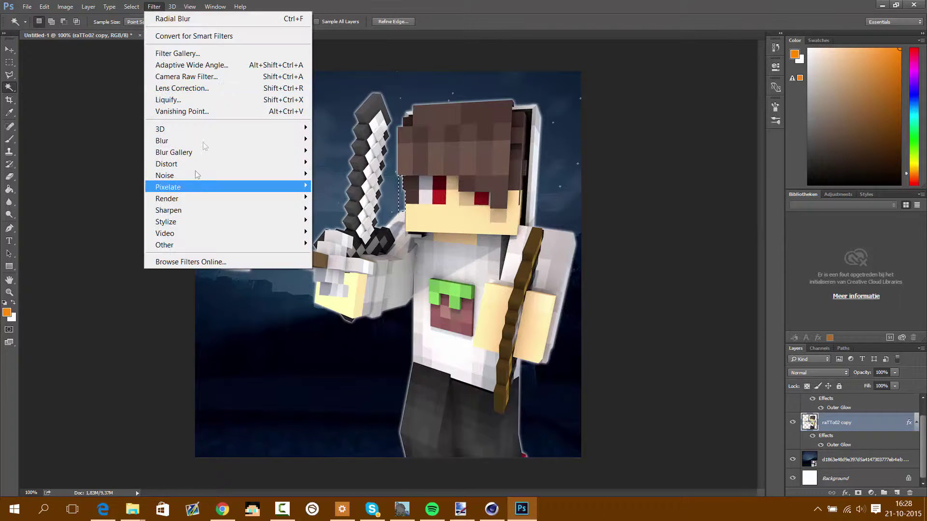
{"action": "mouse_move", "coordinate": [162, 140]}
{"action": "left_click", "coordinate": [340, 220]}
{"action": "left_click", "coordinate": [487, 149]}
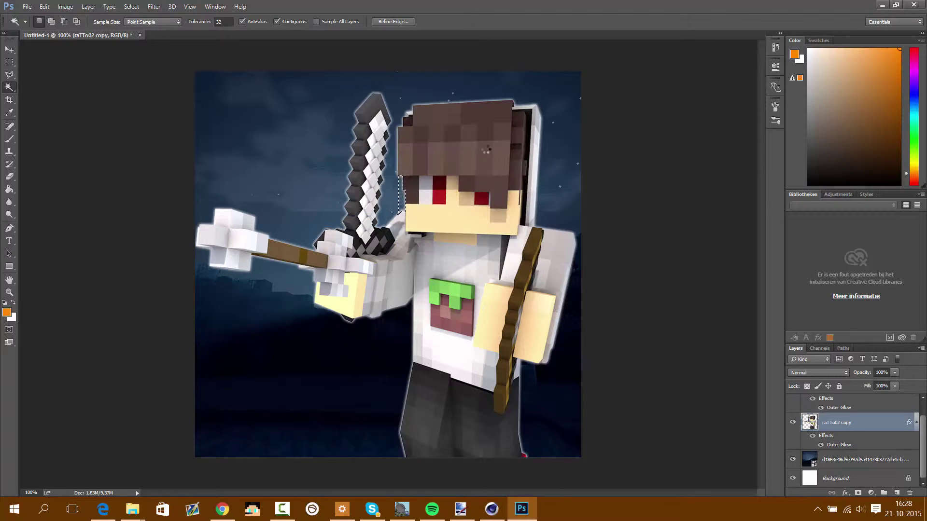
- Apply Radial Blur a third time, then select both character layers
{"action": "key", "text": "v"}
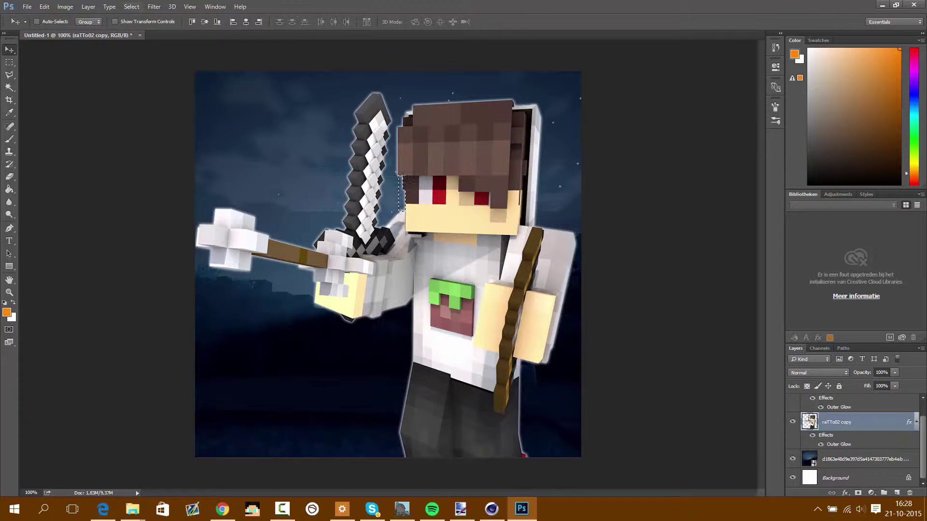
{"action": "left_click", "coordinate": [154, 7]}
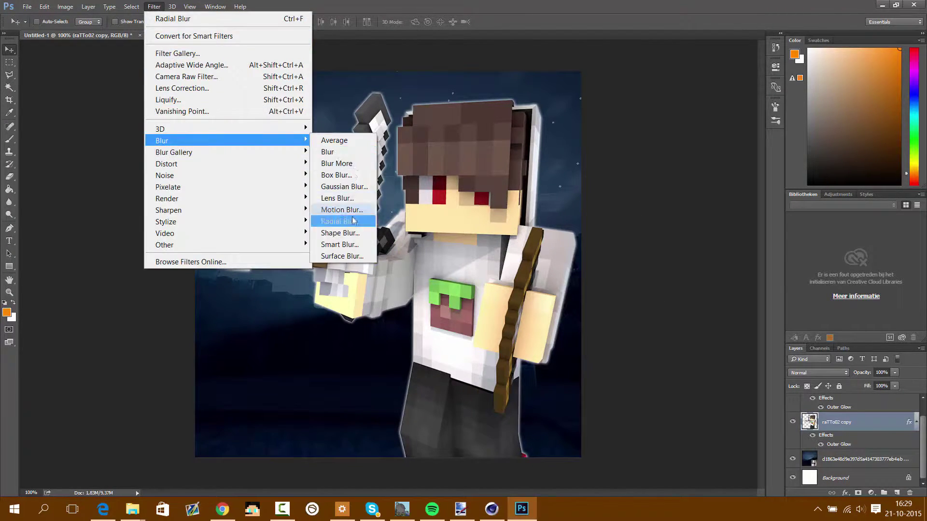
{"action": "left_click", "coordinate": [365, 215]}
{"action": "left_click", "coordinate": [488, 148]}
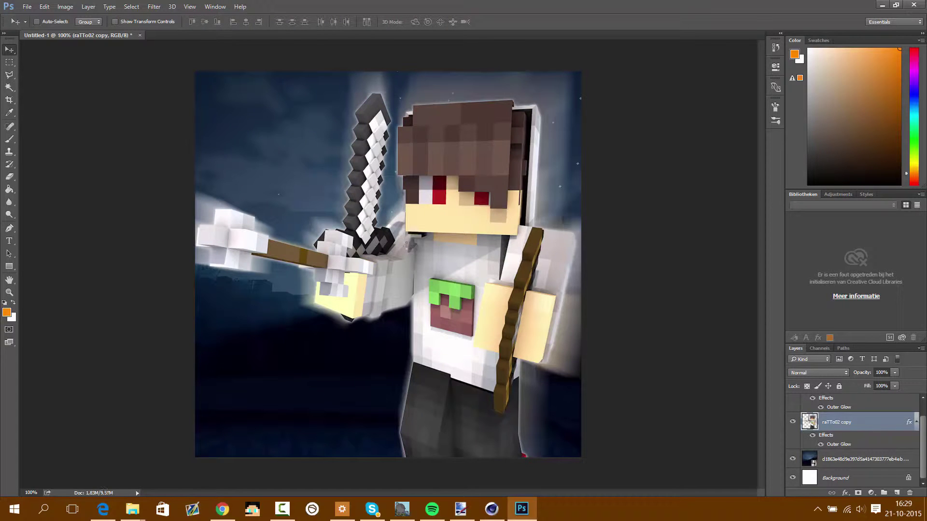
{"action": "key", "text": "ctrl"}
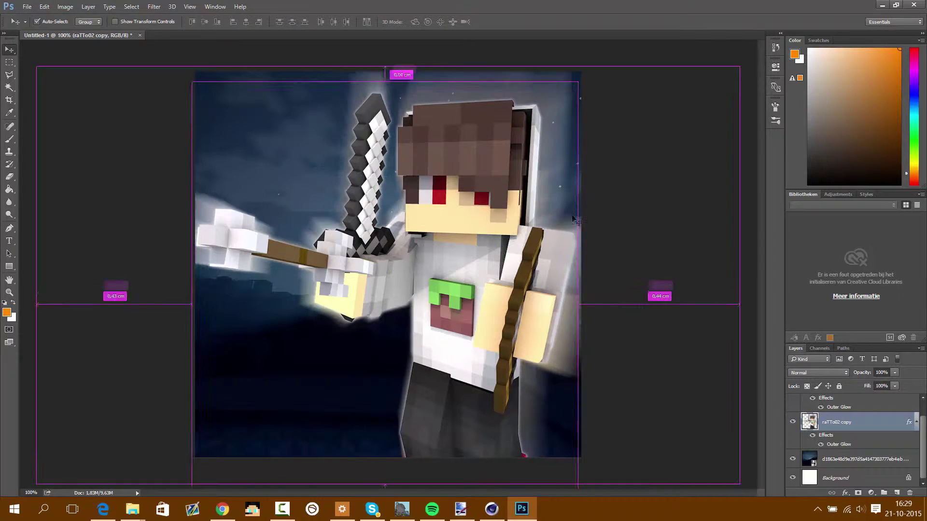
{"action": "left_click", "coordinate": [839, 402], "text": "shift"}
{"action": "right_click", "coordinate": [840, 403]}
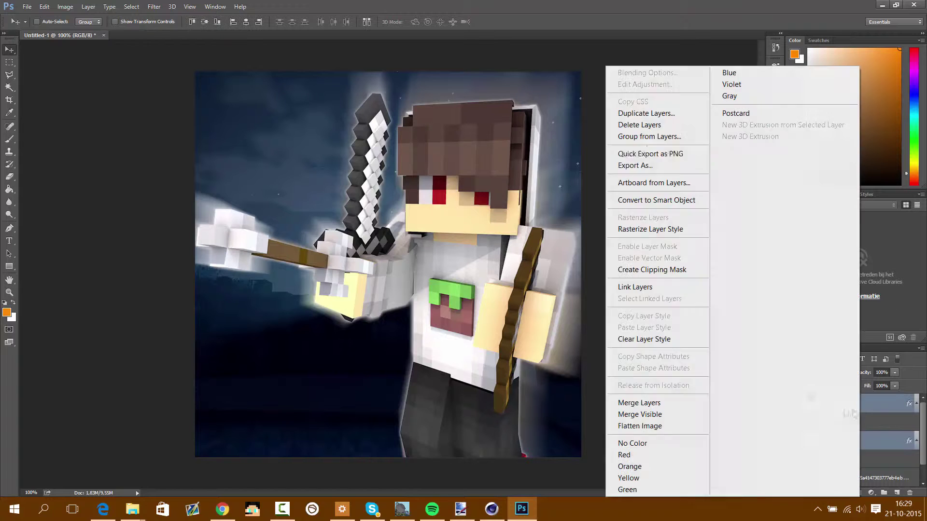
- Group both character layers into Group 1 and give it a blue (0000ff) Outer Glow
{"action": "left_click", "coordinate": [637, 155]}
{"action": "key", "text": "Return"}
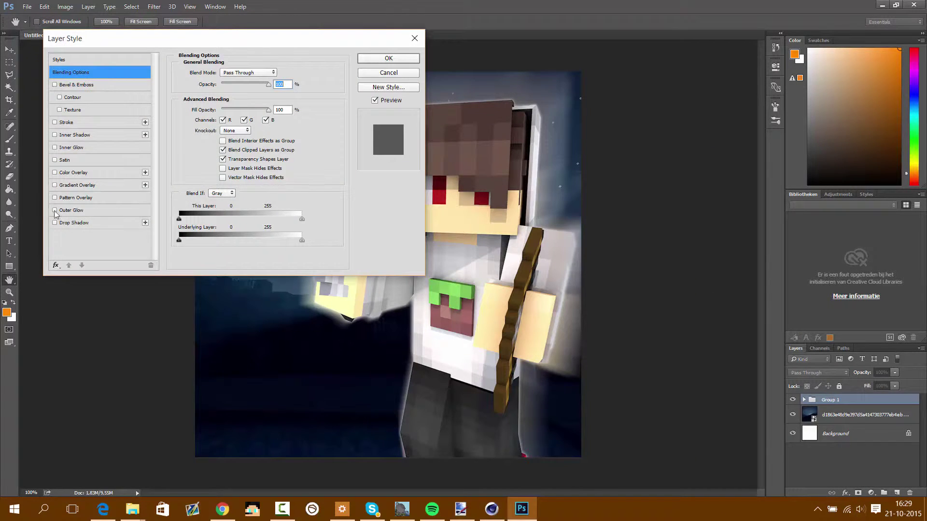
{"action": "left_click", "coordinate": [71, 210]}
{"action": "key", "text": "Tab"}
{"action": "left_click", "coordinate": [202, 109]}
{"action": "type", "text": "ff0000"}
{"action": "mouse_move", "coordinate": [341, 240]}
{"action": "left_mouse_down"}
{"action": "mouse_move", "coordinate": [337, 219]}
{"action": "mouse_move", "coordinate": [336, 260]}
{"action": "mouse_move", "coordinate": [336, 243]}
{"action": "left_mouse_up"}
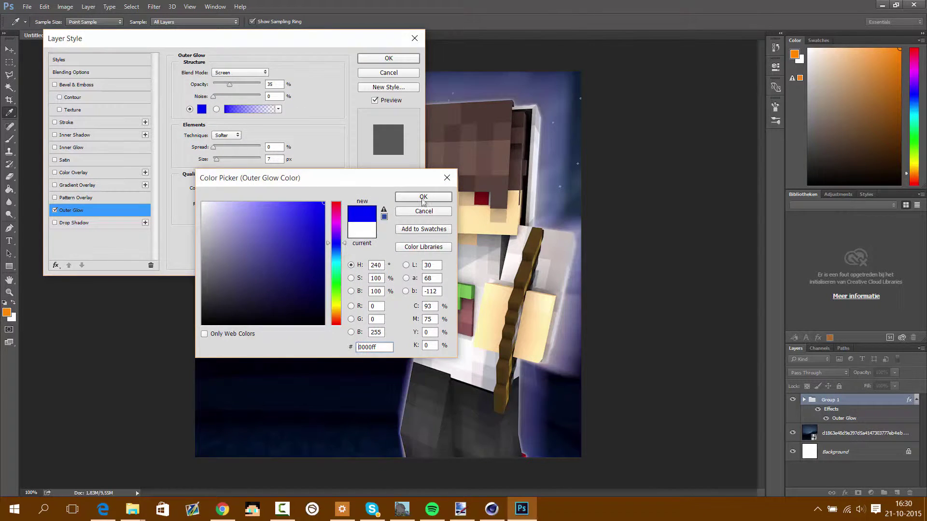
{"action": "left_click", "coordinate": [423, 198]}
{"action": "key", "text": "Return"}
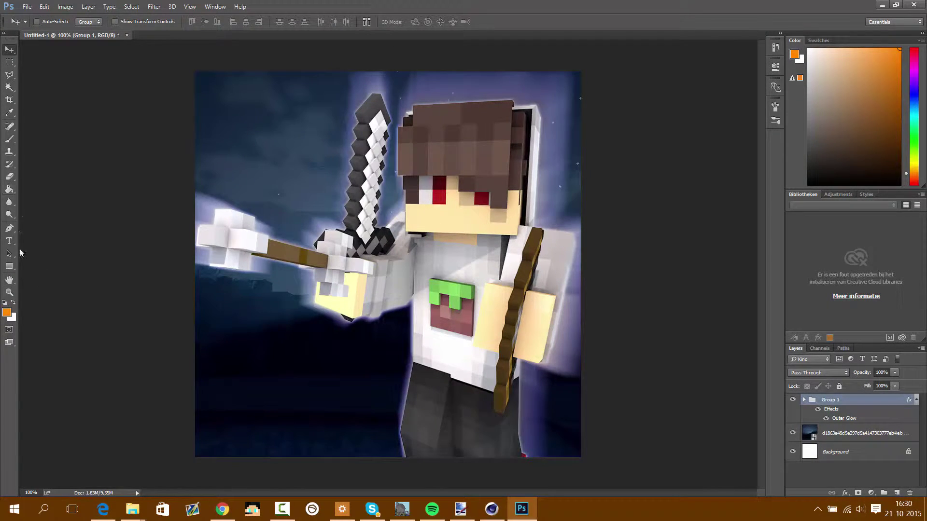
{"action": "left_click", "coordinate": [9, 241]}
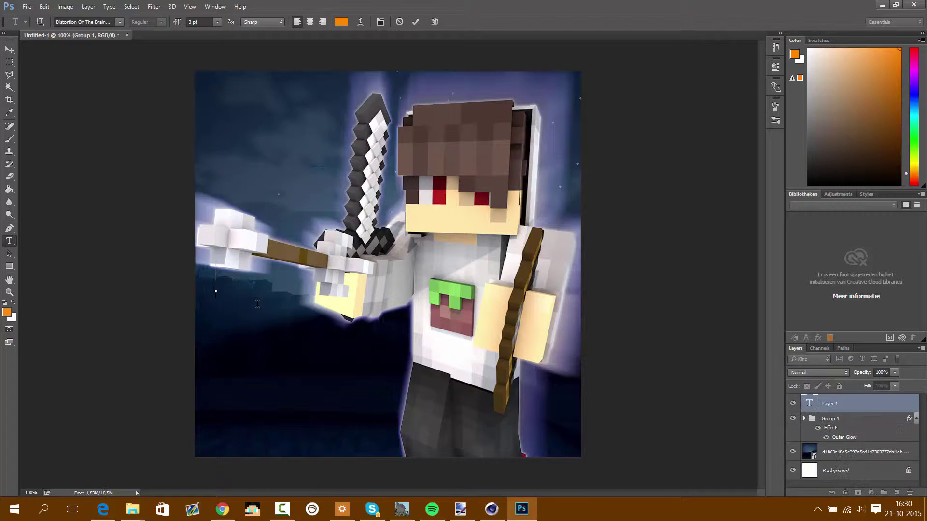
- Type 'rattoo2' on the left of the canvas and set it in the Distortion Of The Brain font
{"action": "type", "text": "rattoo"}
{"action": "type", "text": "2"}
{"action": "left_click_drag", "start_coordinate": [354, 285], "coordinate": [225, 229]}
{"action": "left_click", "coordinate": [89, 22]}
{"action": "left_click", "coordinate": [120, 22]}
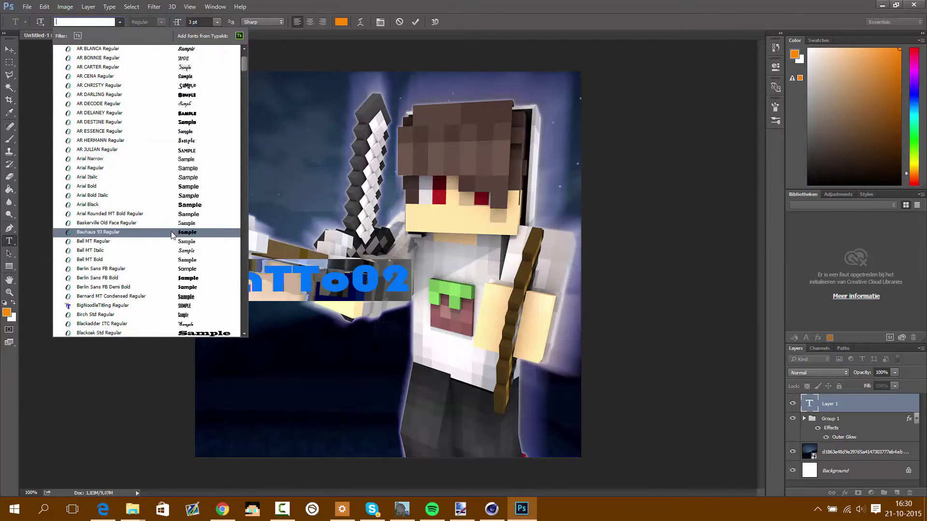
{"action": "scroll", "coordinate": [193, 232], "scroll_direction": "down", "scroll_amount": 5}
{"action": "scroll", "coordinate": [208, 251], "scroll_direction": "down", "scroll_amount": 4}
{"action": "scroll", "coordinate": [208, 253], "scroll_direction": "down", "scroll_amount": 4}
{"action": "scroll", "coordinate": [207, 258], "scroll_direction": "down", "scroll_amount": 4}
{"action": "scroll", "coordinate": [207, 260], "scroll_direction": "down", "scroll_amount": 4}
{"action": "scroll", "coordinate": [207, 259], "scroll_direction": "down", "scroll_amount": 5}
{"action": "scroll", "coordinate": [205, 260], "scroll_direction": "down", "scroll_amount": 4}
{"action": "scroll", "coordinate": [184, 235], "scroll_direction": "down", "scroll_amount": 3}
{"action": "scroll", "coordinate": [183, 235], "scroll_direction": "down", "scroll_amount": 5}
{"action": "scroll", "coordinate": [184, 235], "scroll_direction": "down", "scroll_amount": 5}
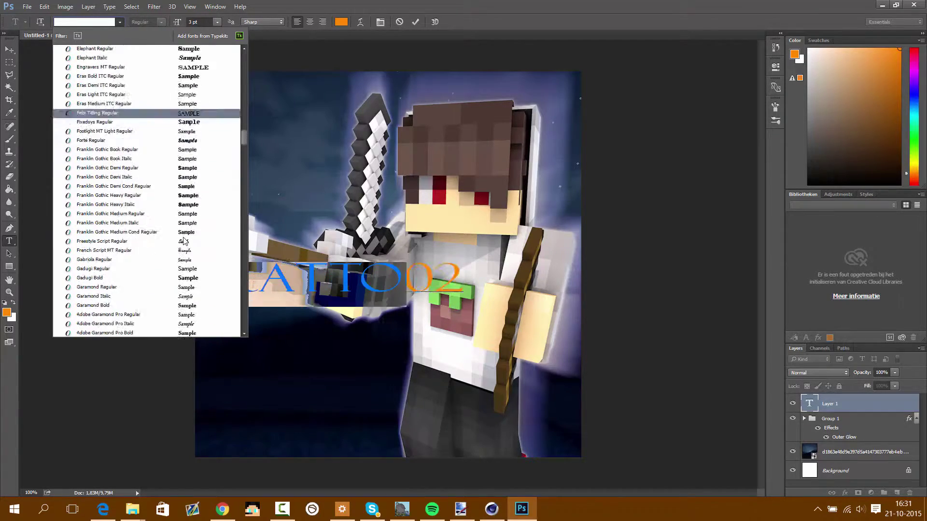
{"action": "scroll", "coordinate": [184, 235], "scroll_direction": "down", "scroll_amount": 5}
{"action": "scroll", "coordinate": [184, 235], "scroll_direction": "down", "scroll_amount": 3}
{"action": "type", "text": "Distortion"}
{"action": "key", "text": "Return"}
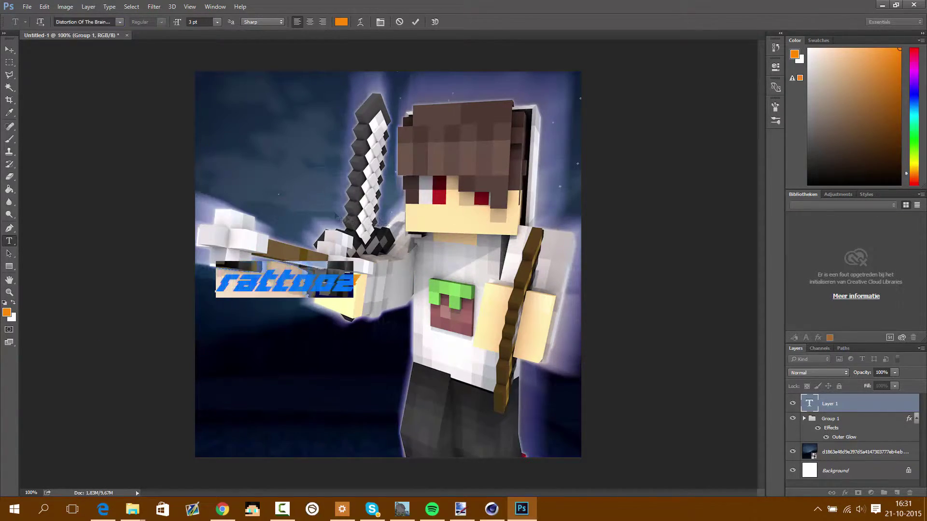
- Add a Gradient Overlay with grey colour stops to the text layer
{"action": "double_click", "coordinate": [869, 408]}
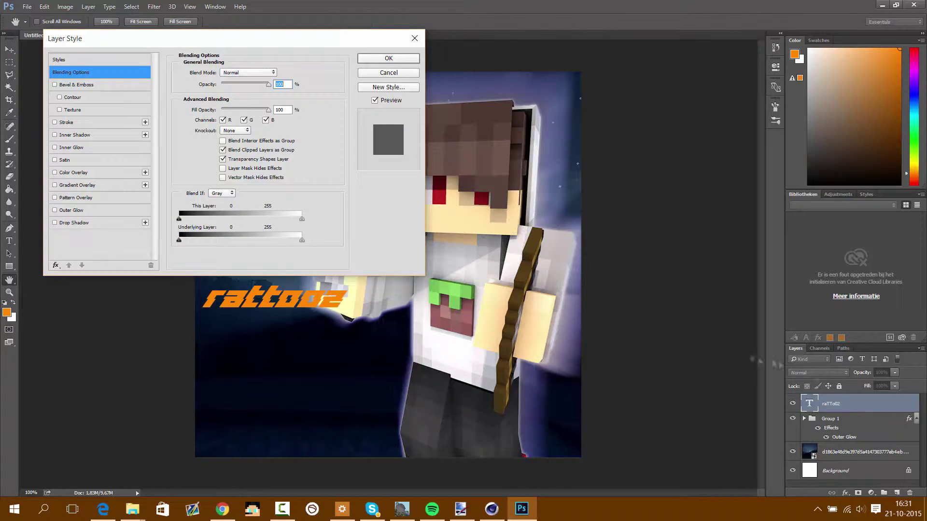
{"action": "left_click", "coordinate": [54, 185]}
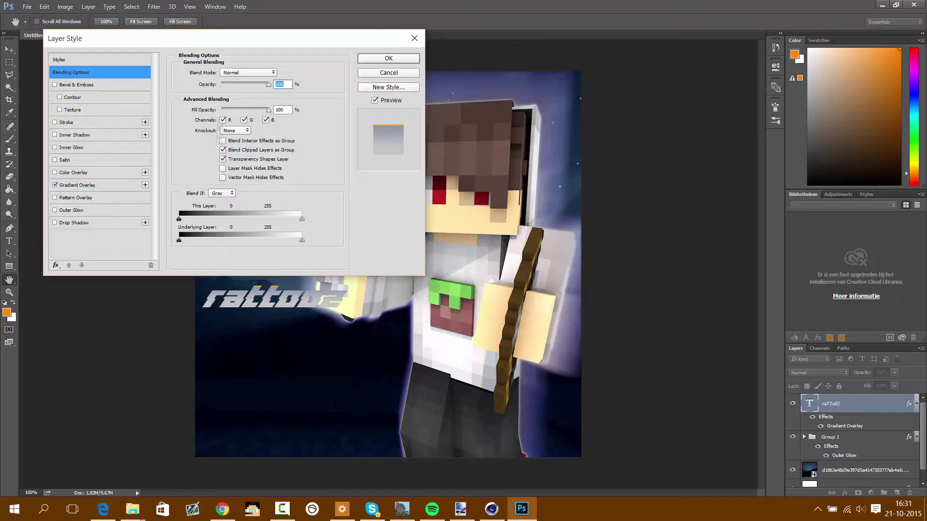
{"action": "left_click", "coordinate": [77, 185]}
{"action": "left_click", "coordinate": [236, 95]}
{"action": "double_click", "coordinate": [565, 253]}
{"action": "key", "text": "Return"}
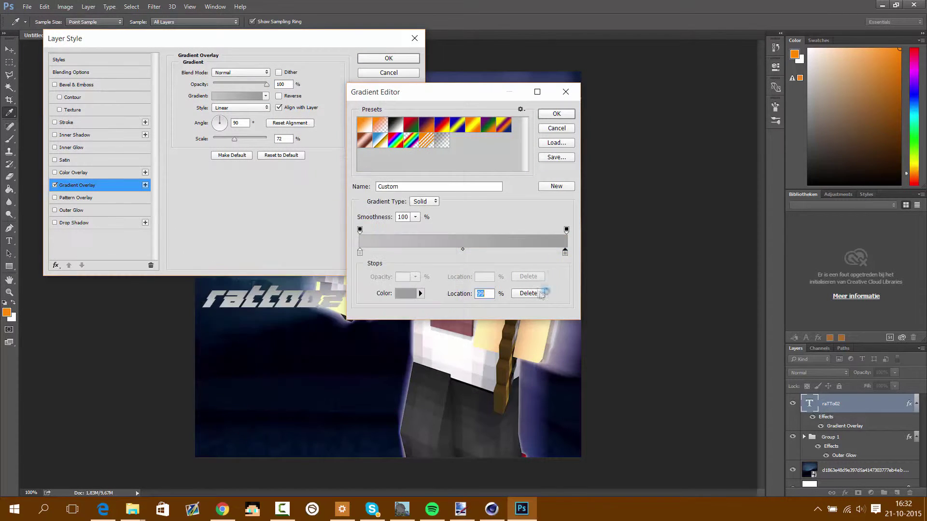
{"action": "key", "text": "Return"}
- Add an Outer Glow to the rattoo2 text
{"action": "key", "text": "Return"}
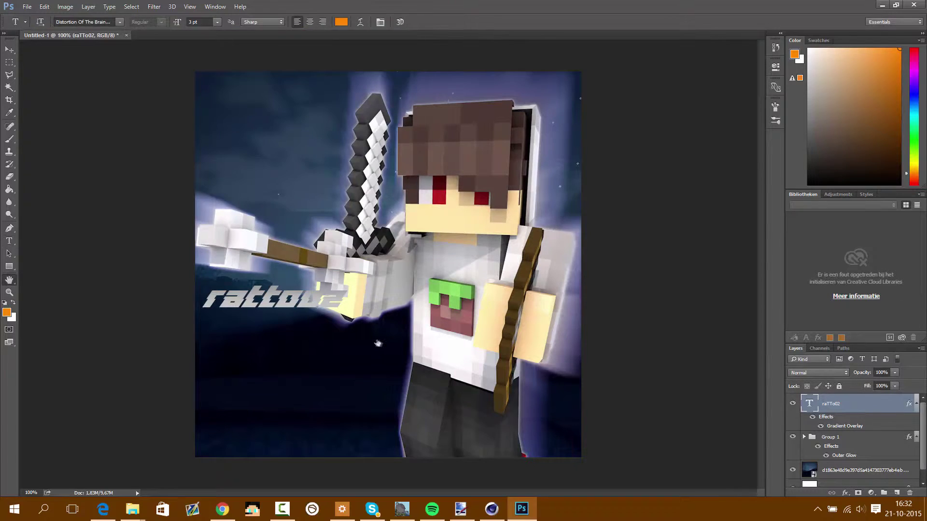
{"action": "left_click", "coordinate": [55, 210]}
{"action": "left_click", "coordinate": [72, 210]}
{"action": "left_click", "coordinate": [201, 109]}
{"action": "key", "text": "Return"}
{"action": "key", "text": "Return"}
{"action": "key", "text": "ctrl+t"}
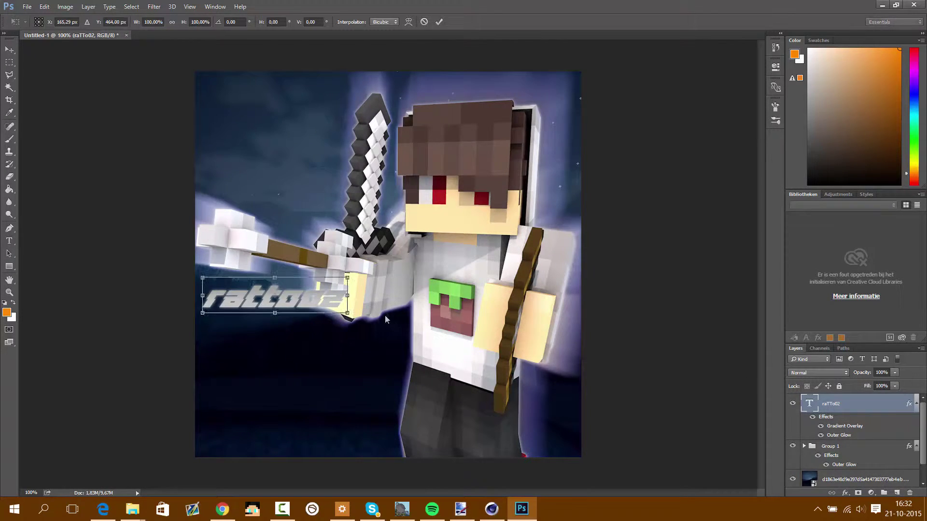
- Try a warp transform on the text, then discard an accidental empty text layer
{"action": "right_click", "coordinate": [275, 295]}
{"action": "left_click", "coordinate": [299, 360]}
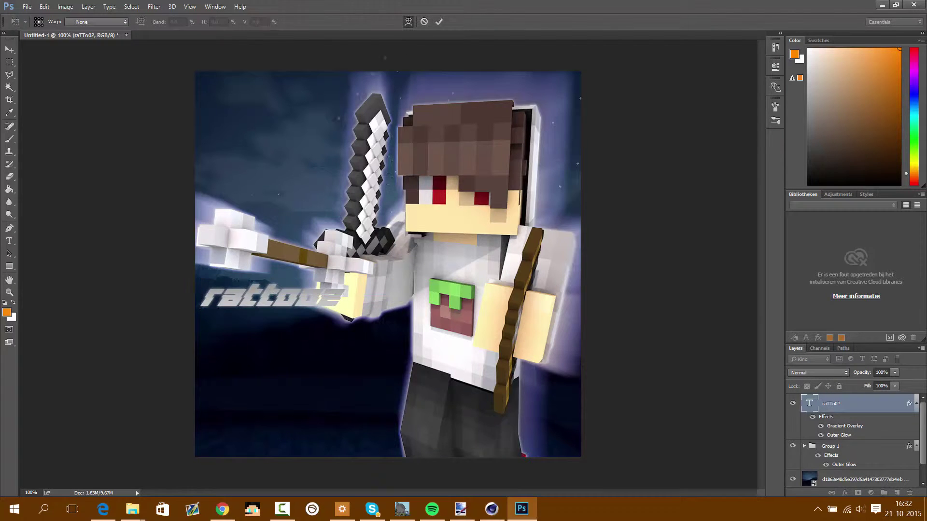
{"action": "left_click", "coordinate": [438, 22]}
{"action": "key", "text": "t"}
{"action": "left_click_drag", "start_coordinate": [341, 303], "coordinate": [346, 303]}
{"action": "key", "text": "Escape"}
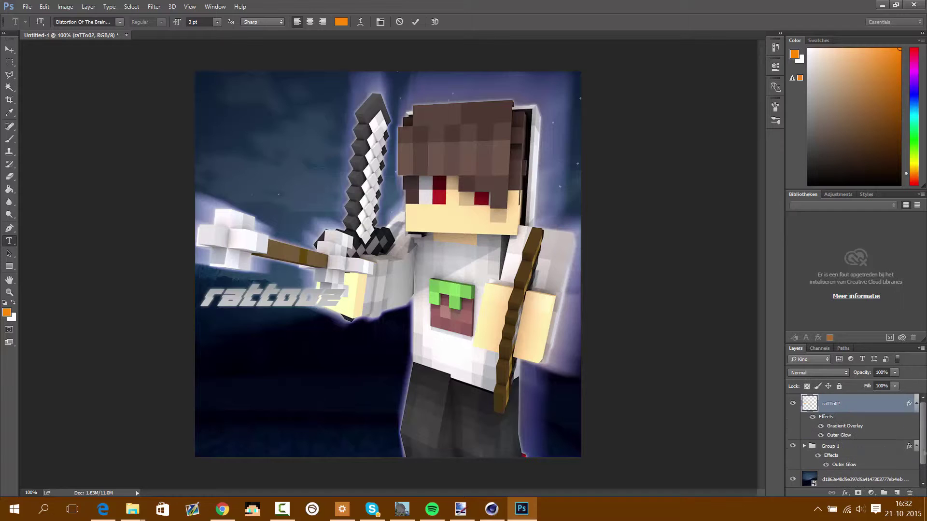
- Warp the text into a flared perspective shape by dragging its corner and edge handles
{"action": "key", "text": "ctrl+t"}
{"action": "left_click", "coordinate": [408, 22]}
{"action": "left_click_drag", "start_coordinate": [200, 282], "coordinate": [202, 255]}
{"action": "left_click_drag", "start_coordinate": [201, 286], "coordinate": [200, 277]}
{"action": "left_click_drag", "start_coordinate": [345, 290], "coordinate": [296, 287]}
{"action": "left_click_drag", "start_coordinate": [249, 306], "coordinate": [236, 314]}
{"action": "left_click", "coordinate": [437, 22]}
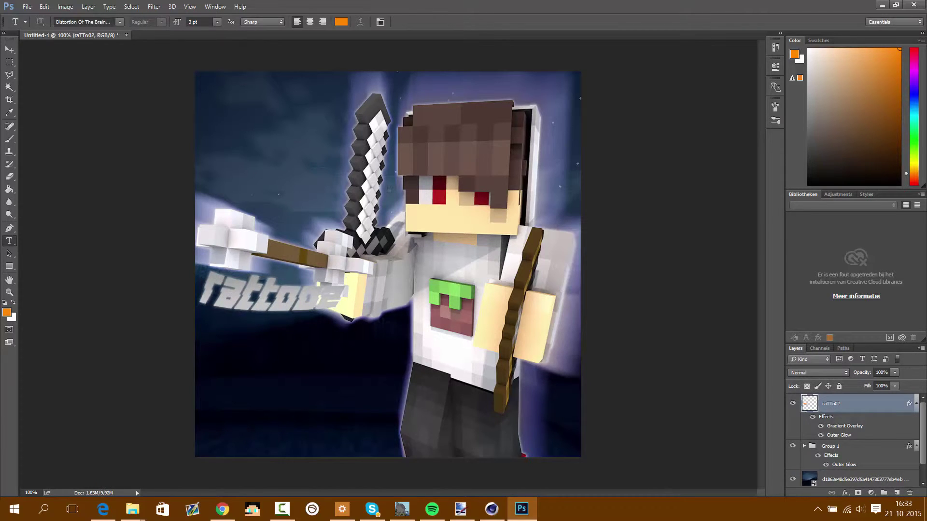
{"action": "left_click", "coordinate": [27, 7]}
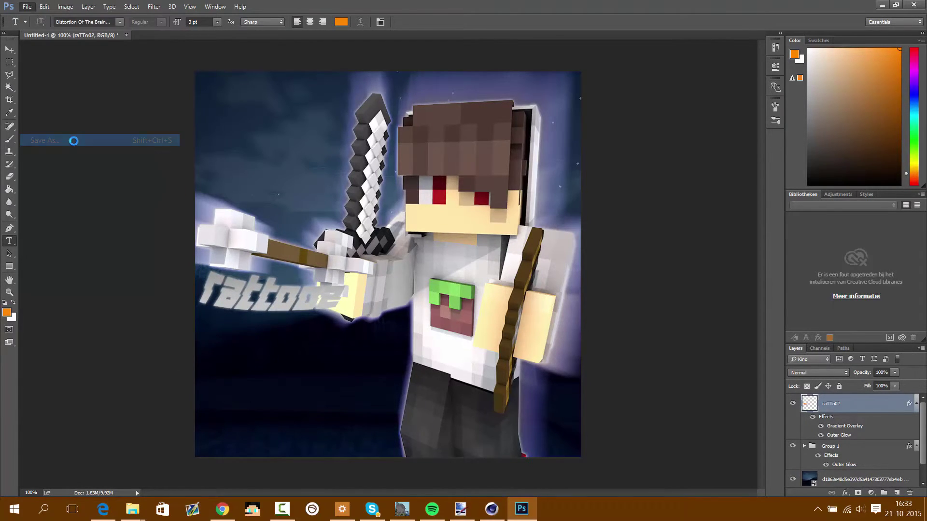
- Save the banner as raTTo02 in PNG format, accepting the default PNG options
{"action": "left_click", "coordinate": [72, 141]}
{"action": "left_click", "coordinate": [145, 240]}
{"action": "left_click", "coordinate": [111, 416]}
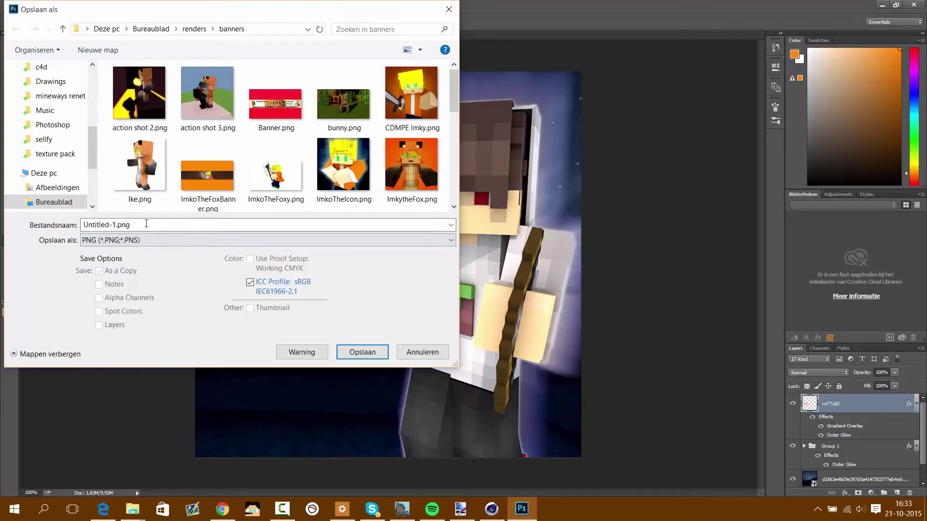
{"action": "type", "text": "raTTo022"}
{"action": "key", "text": "Return"}
{"action": "left_click", "coordinate": [489, 156]}
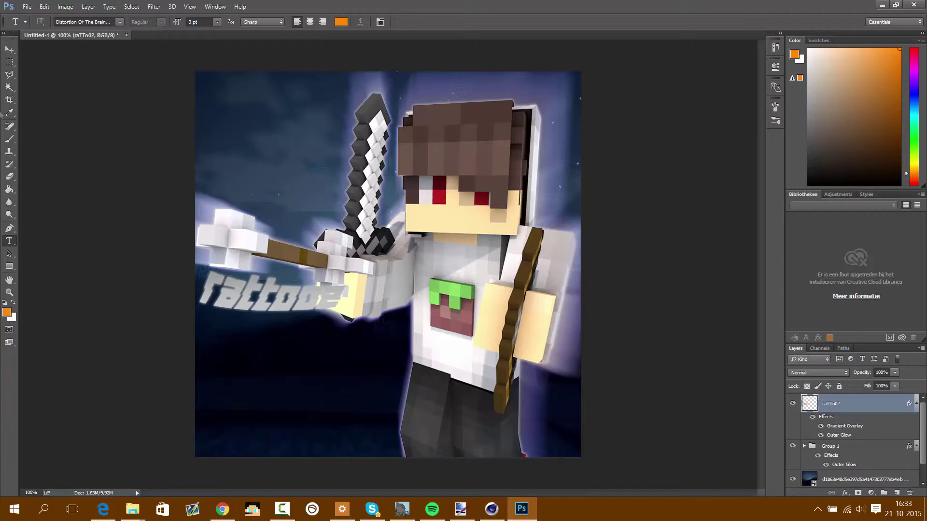